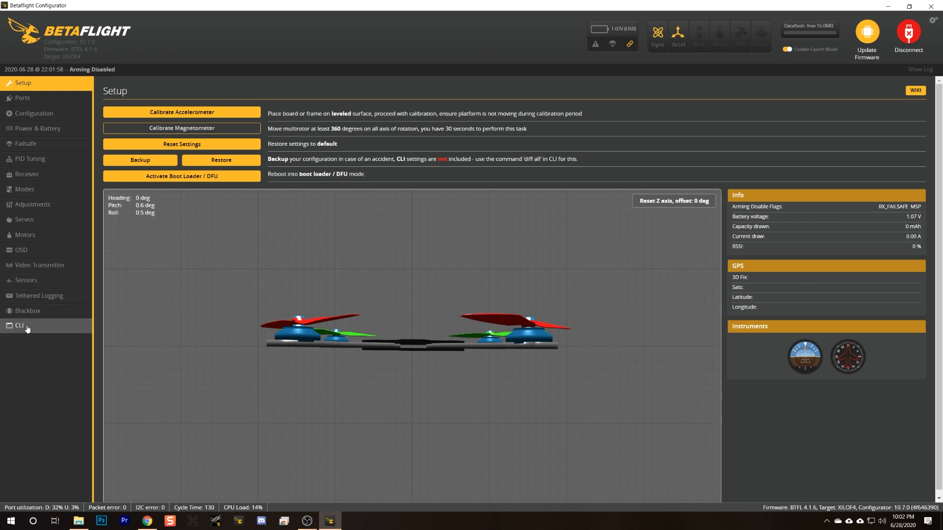
Run the diff all command in the CLI and open the dialog for saving its output to a text file.
{"action": "left_click", "coordinate": [27, 328]}
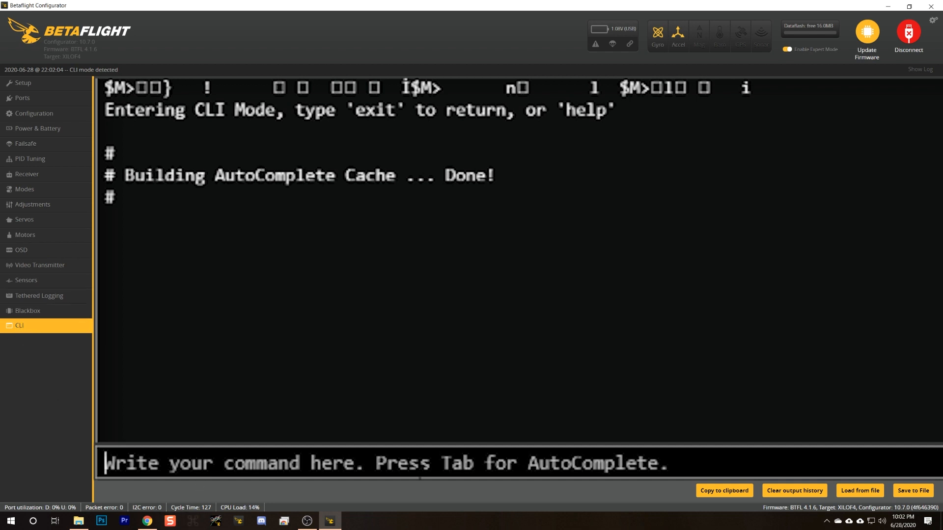
{"action": "type", "text": "diff all"}
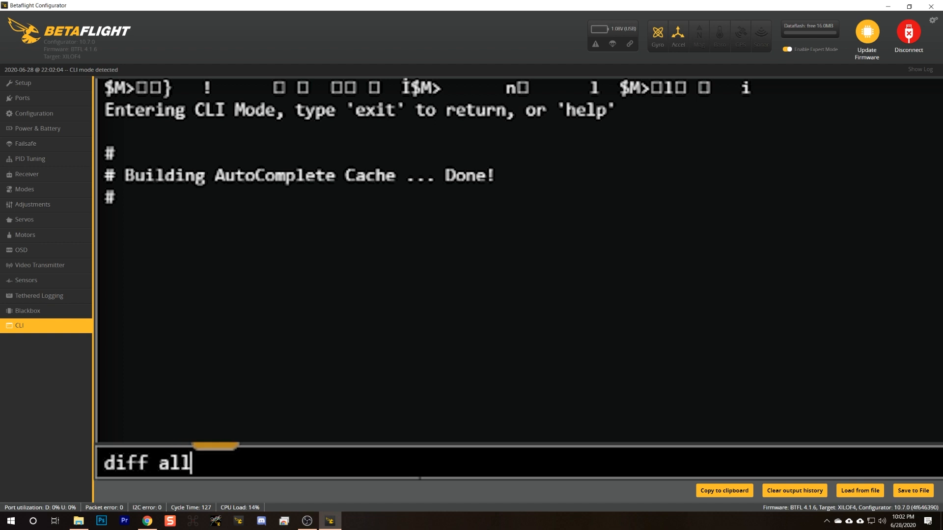
{"action": "key", "text": "Return"}
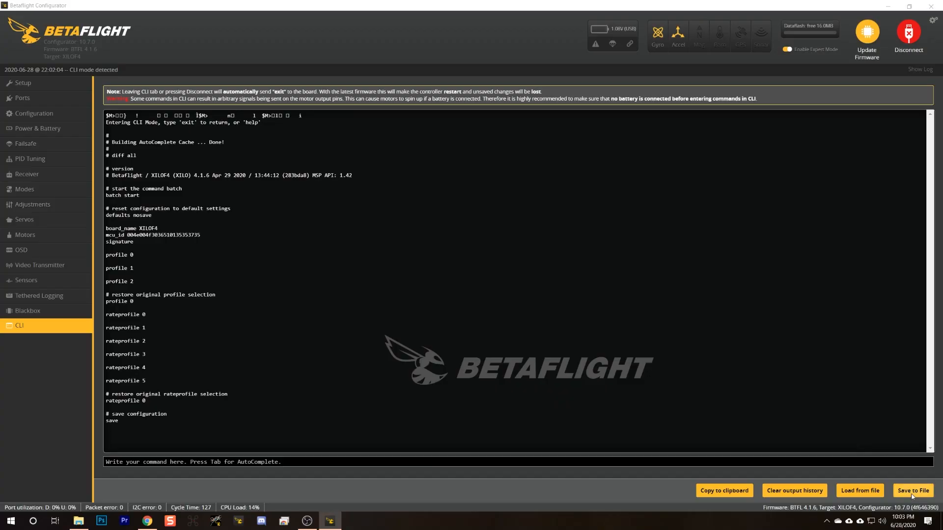
{"action": "left_click", "coordinate": [912, 491]}
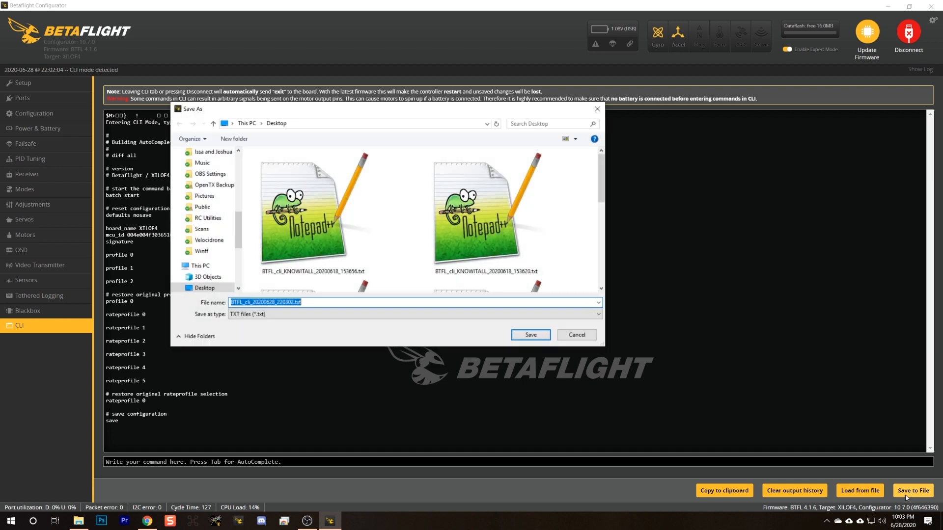
{"action": "scroll", "coordinate": [198, 195], "scroll_direction": "up", "scroll_amount": 5}
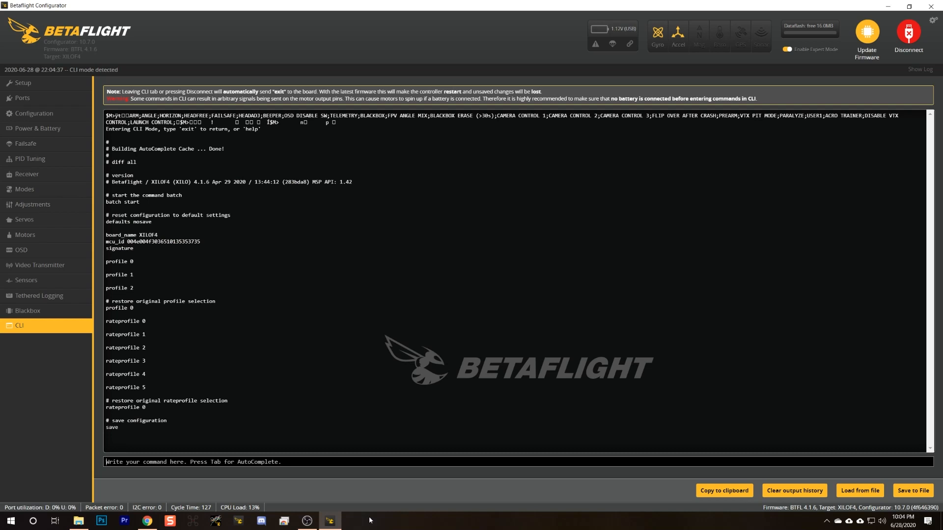
{"action": "left_click", "coordinate": [913, 34]}
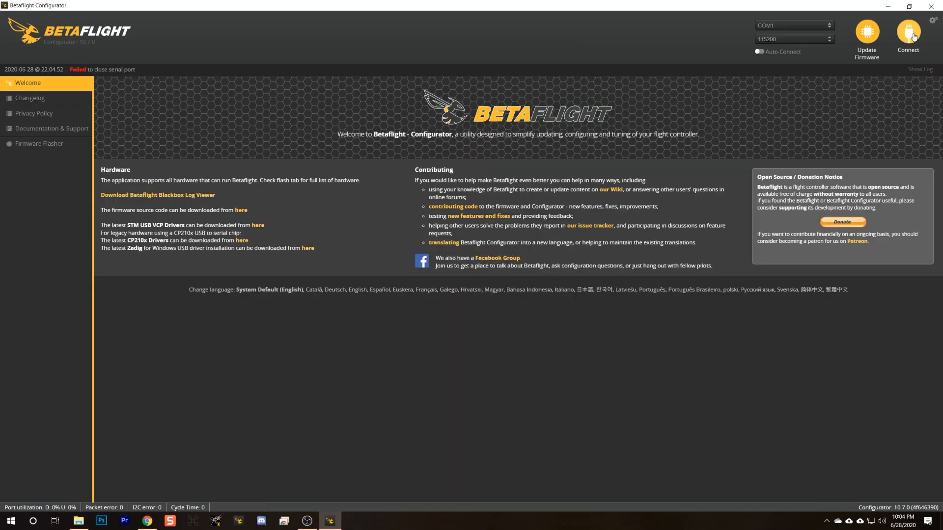
{"action": "left_click", "coordinate": [37, 145]}
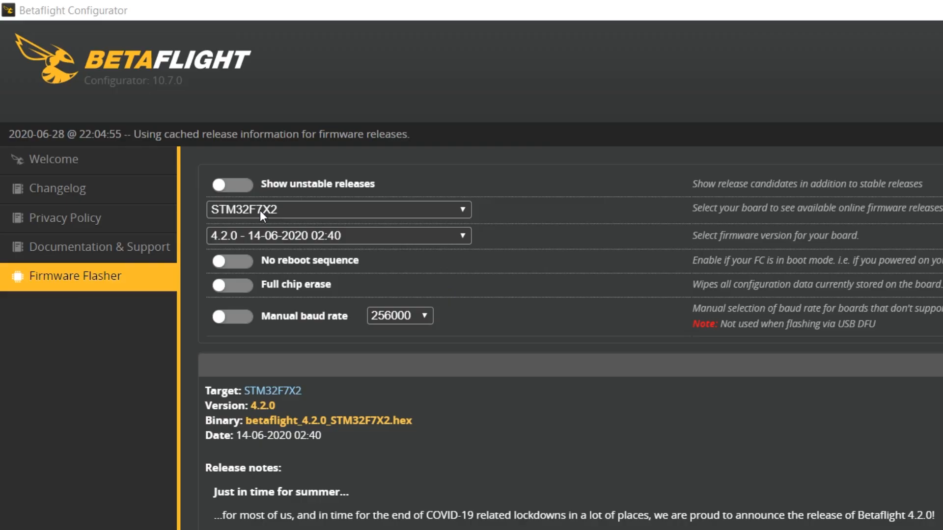
{"action": "left_click", "coordinate": [260, 210]}
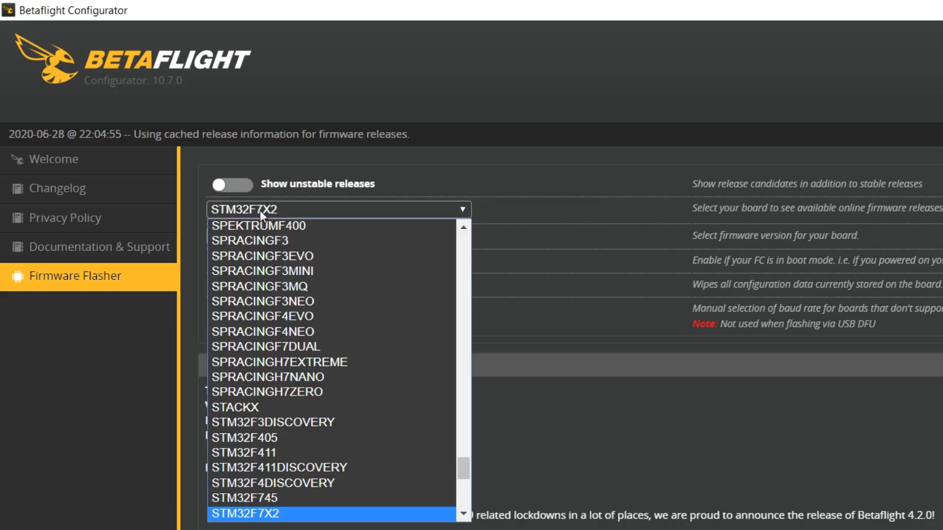
{"action": "scroll", "coordinate": [310, 330], "scroll_direction": "down", "scroll_amount": 2}
{"action": "scroll", "coordinate": [311, 330], "scroll_direction": "down", "scroll_amount": 6}
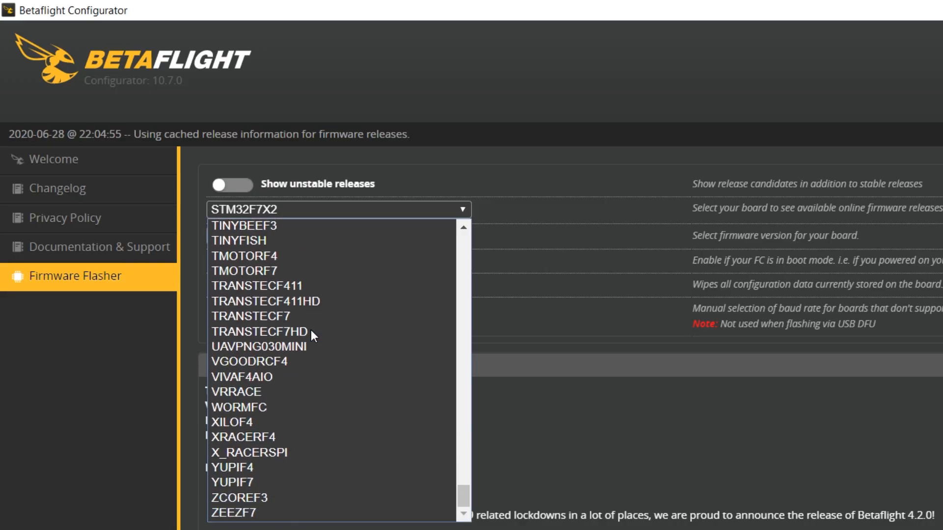
{"action": "left_click", "coordinate": [246, 421]}
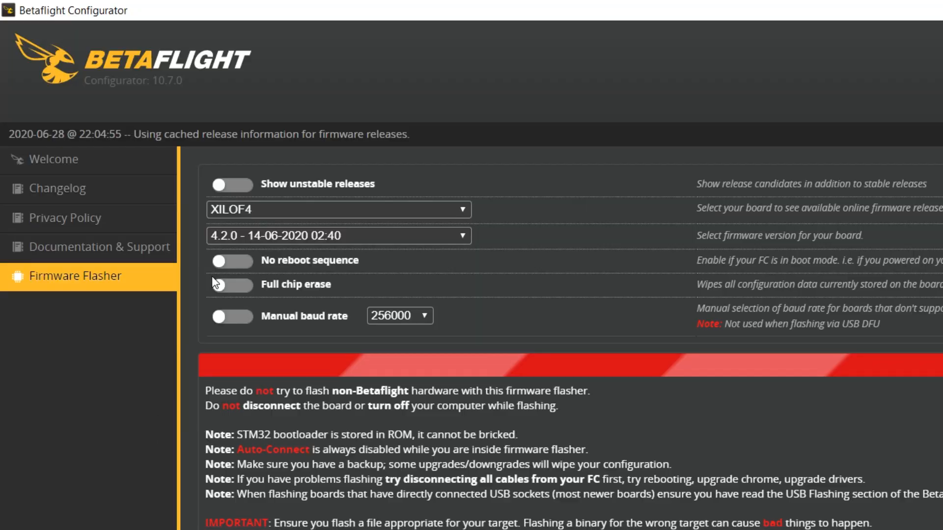
{"action": "left_click", "coordinate": [233, 237]}
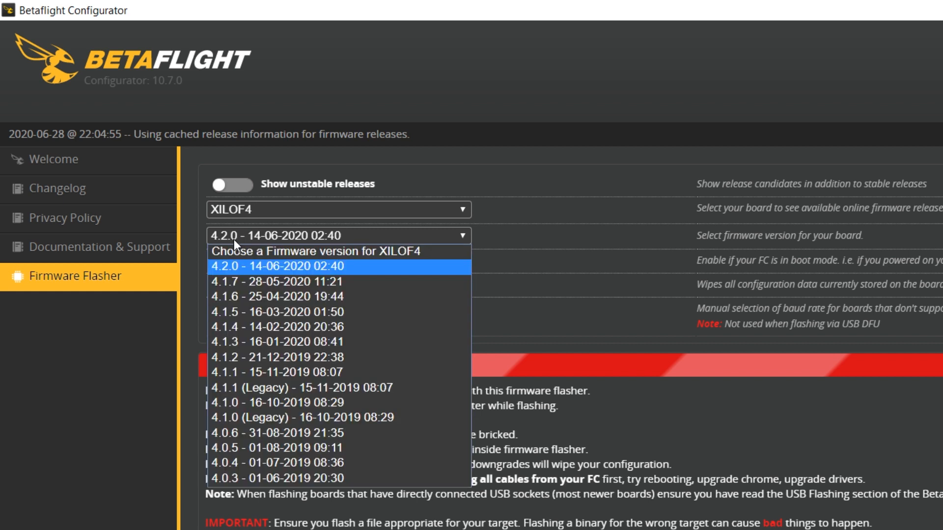
{"action": "left_click", "coordinate": [228, 270]}
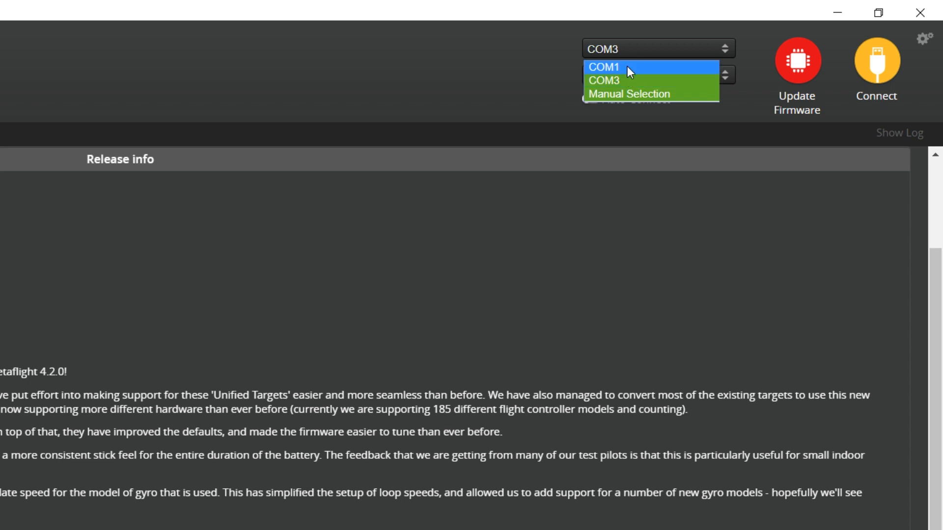
Connect to the flight controller on COM3, dismiss the configuration warning and calibrate the accelerometer.
{"action": "left_click", "coordinate": [622, 80]}
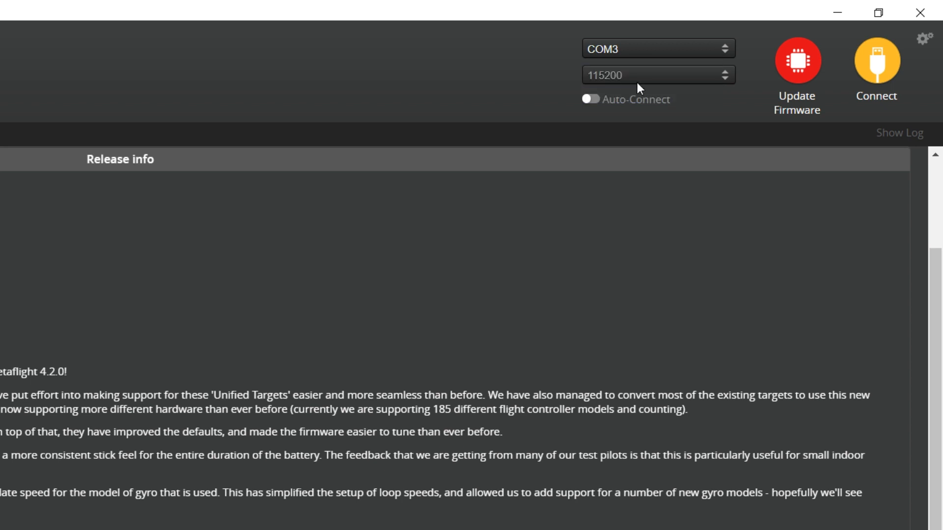
{"action": "left_click", "coordinate": [877, 78]}
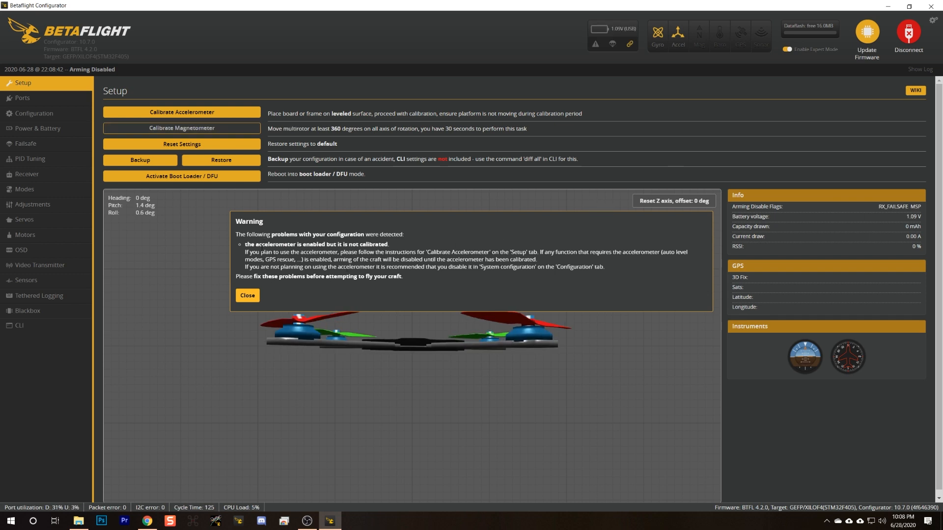
{"action": "left_click", "coordinate": [247, 296]}
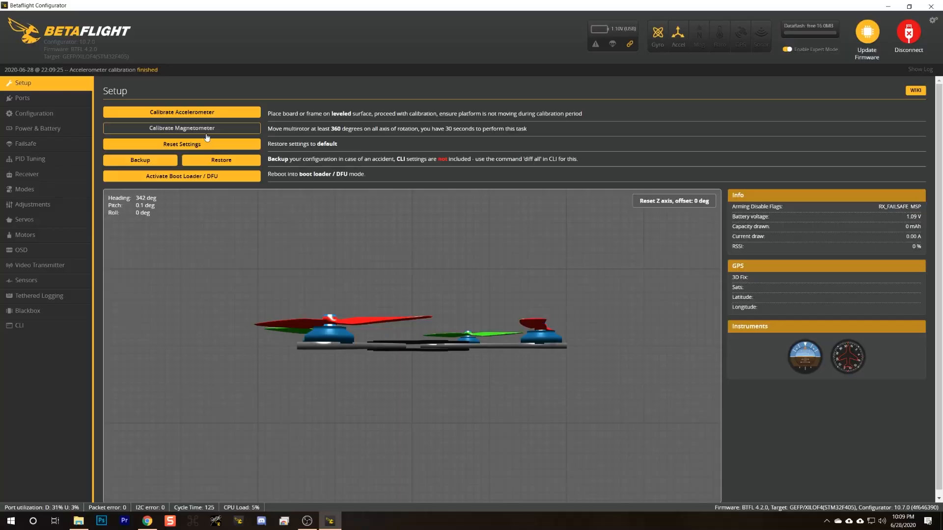
{"action": "left_click", "coordinate": [208, 114]}
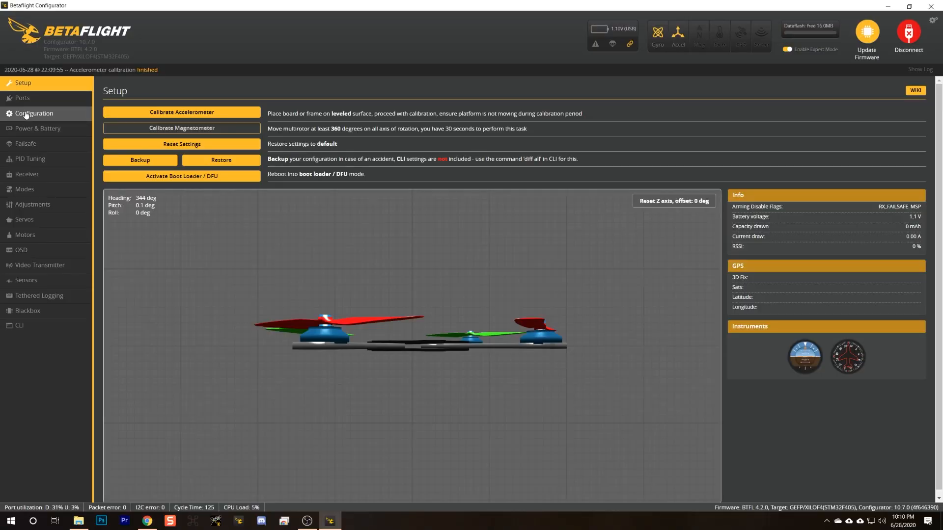
Open the configuration settings and switch off the accelerometer under System configuration.
{"action": "left_click", "coordinate": [26, 115]}
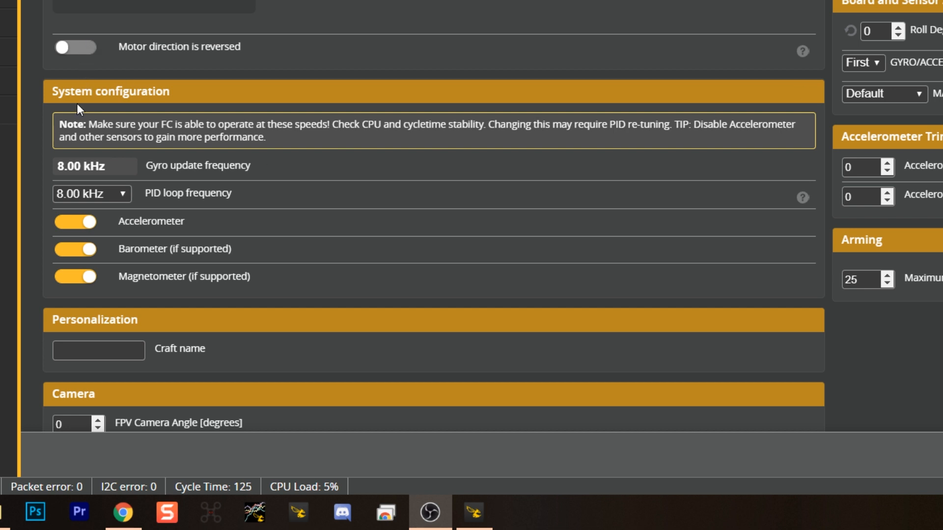
{"action": "left_click", "coordinate": [67, 193]}
{"action": "left_click", "coordinate": [78, 222]}
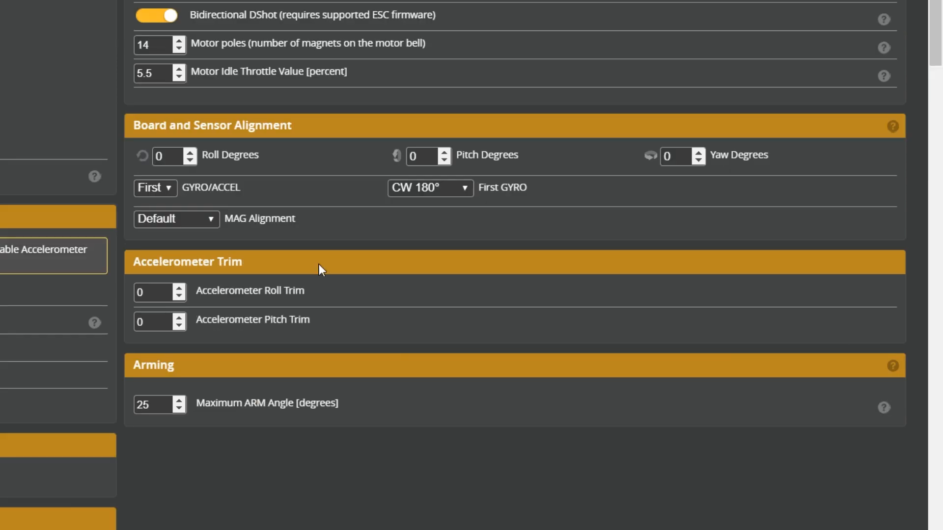
Set the Maximum ARM Angle to 180 degrees in the Arming settings.
{"action": "left_click_drag", "start_coordinate": [206, 403], "coordinate": [348, 402]}
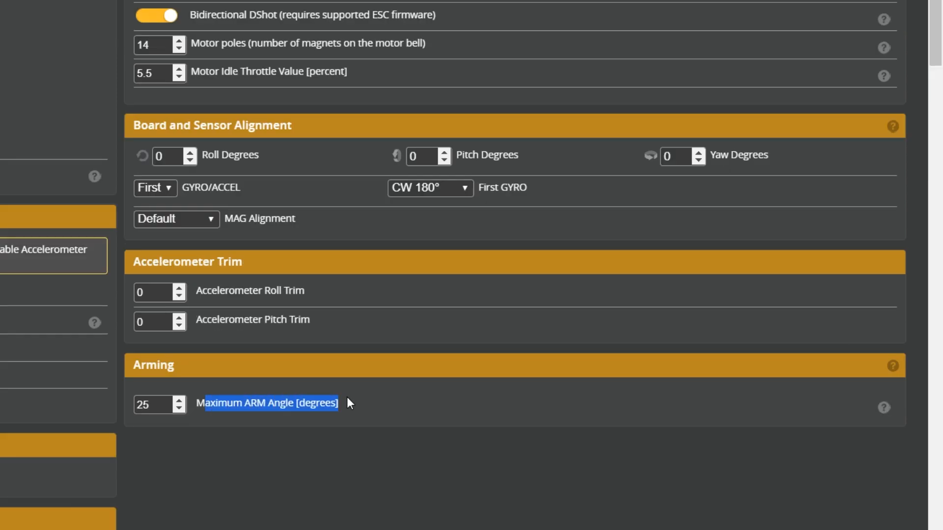
{"action": "double_click", "coordinate": [151, 406]}
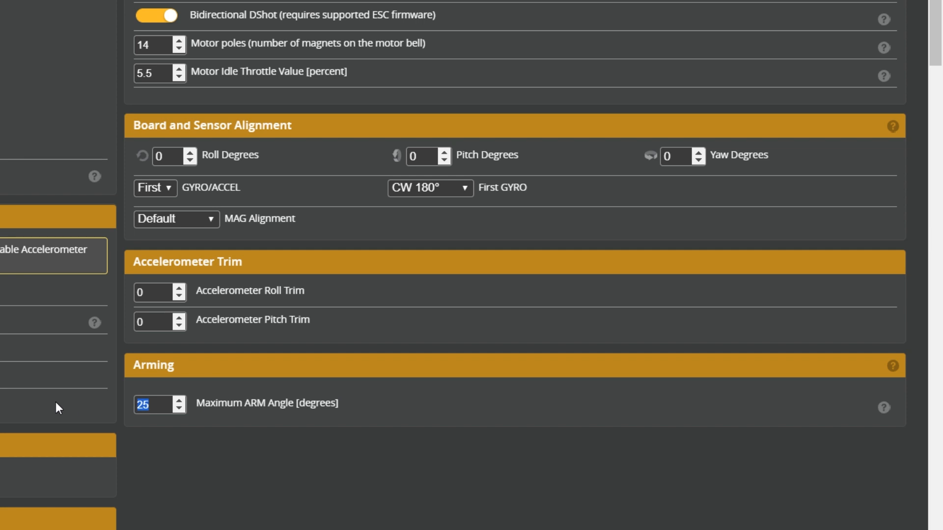
{"action": "type", "text": "180"}
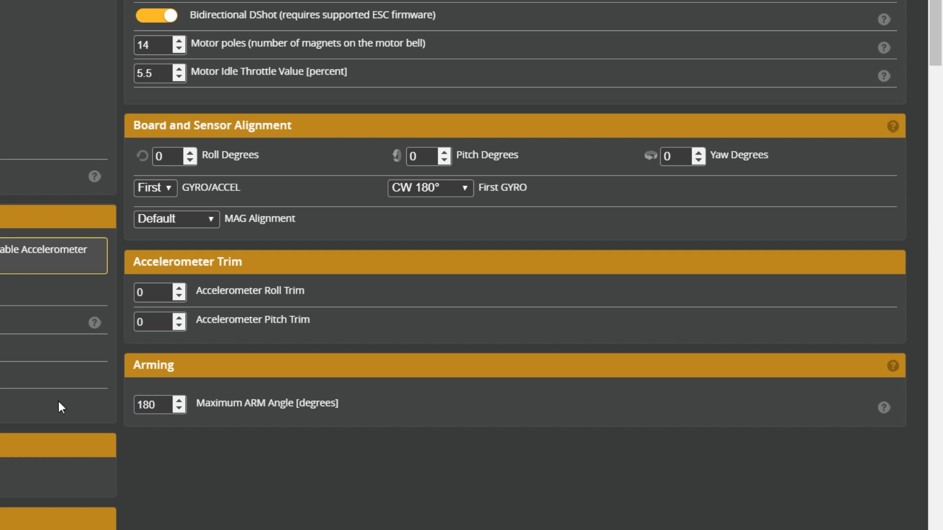
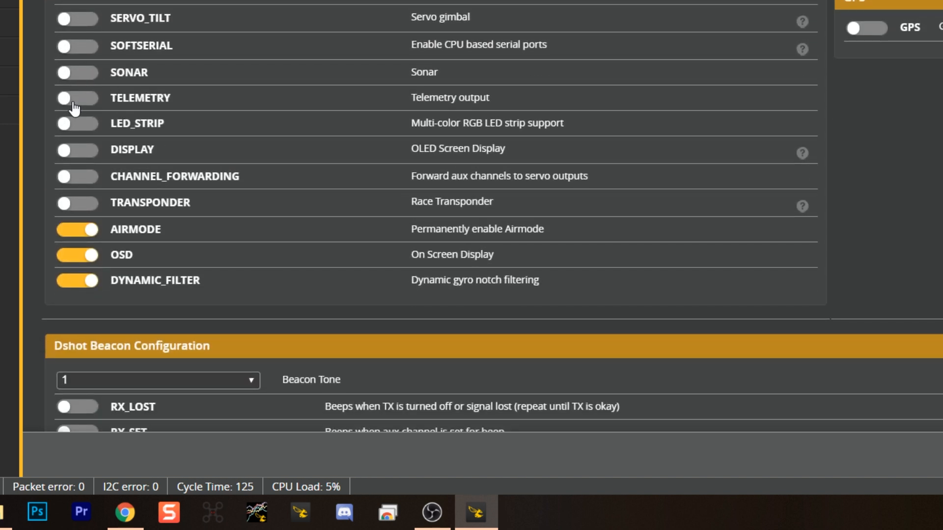
Enable the TELEMETRY feature in the Other Features list of the configuration settings.
{"action": "left_click", "coordinate": [73, 101]}
{"action": "scroll", "coordinate": [128, 99], "scroll_direction": "down", "scroll_amount": 8}
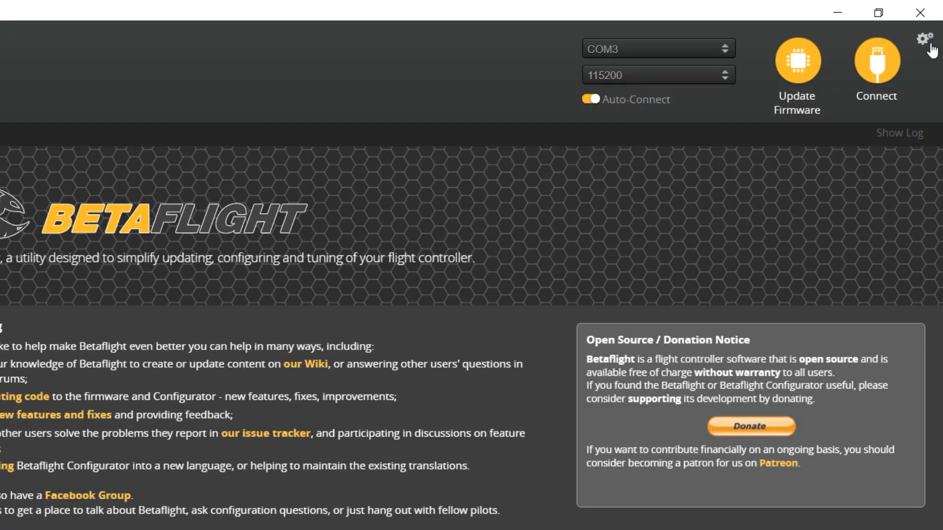
Review the configurator options for permanent Expert Mode, reopening the last tab on connect and the dark theme.
{"action": "left_click", "coordinate": [921, 36]}
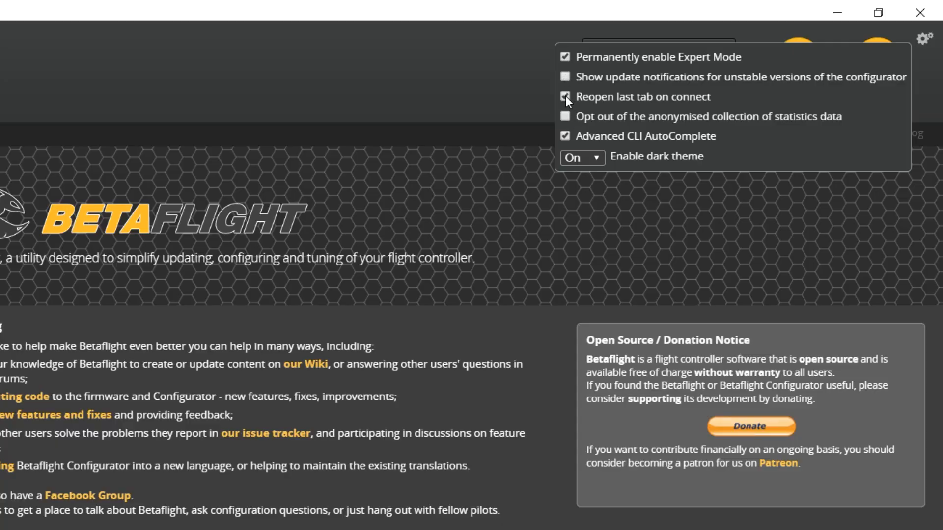
{"action": "left_click_drag", "start_coordinate": [613, 102], "coordinate": [723, 98]}
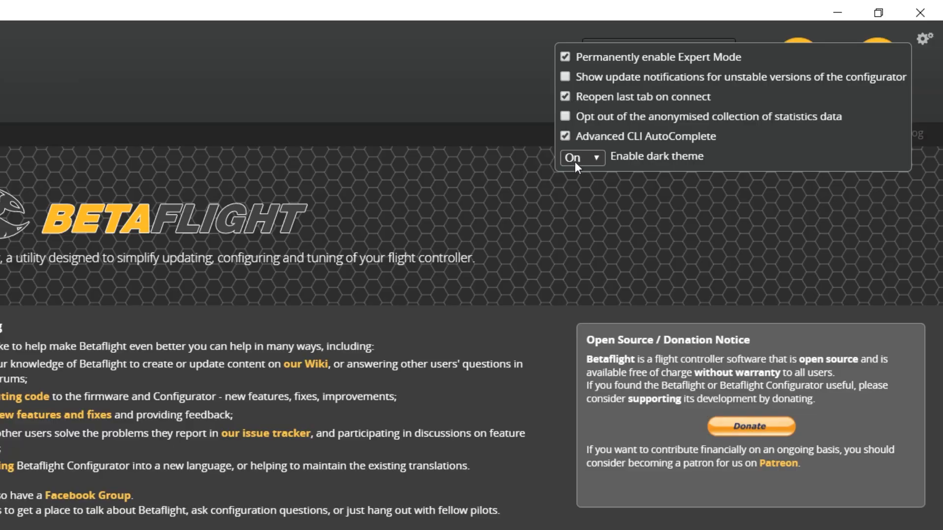
{"action": "left_click", "coordinate": [575, 161]}
{"action": "left_click", "coordinate": [357, 184]}
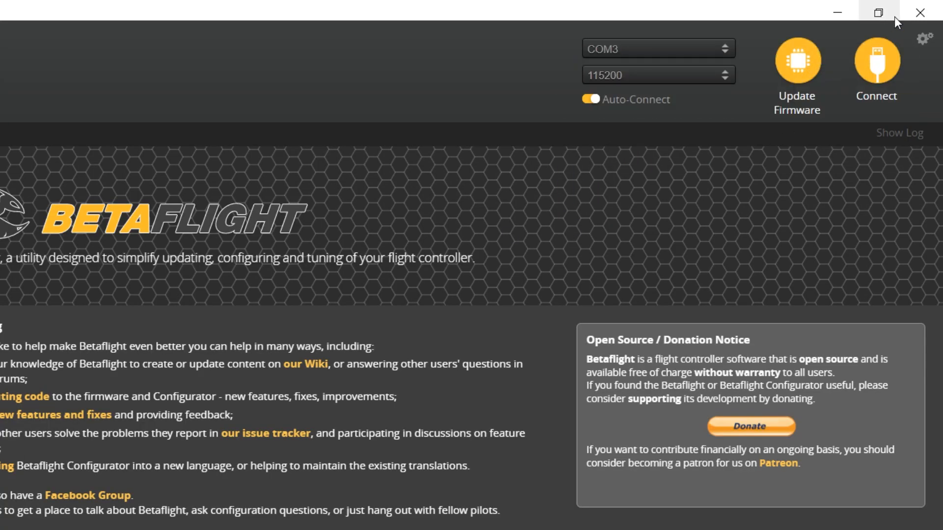
Connect to the flight controller on COM3 and review its configuration settings down to Other Features.
{"action": "left_click", "coordinate": [879, 84]}
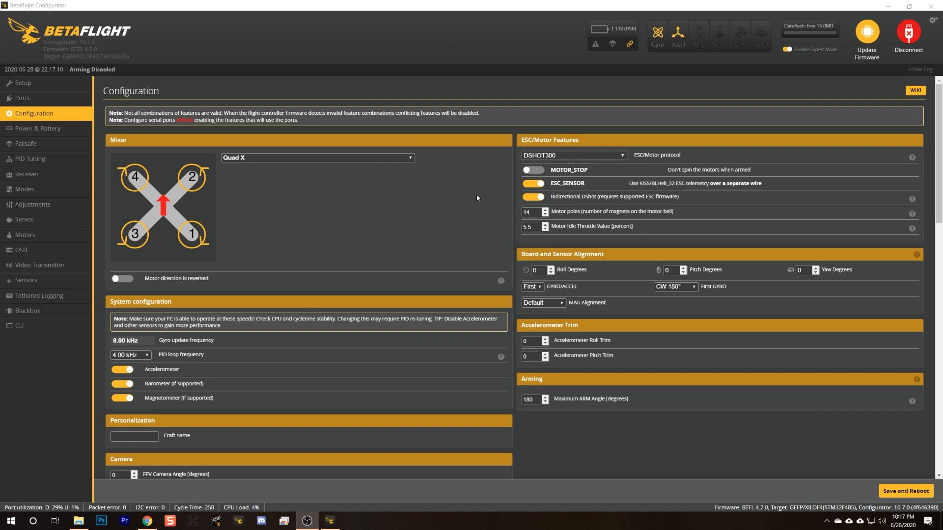
{"action": "scroll", "coordinate": [523, 236], "scroll_direction": "down", "scroll_amount": 3}
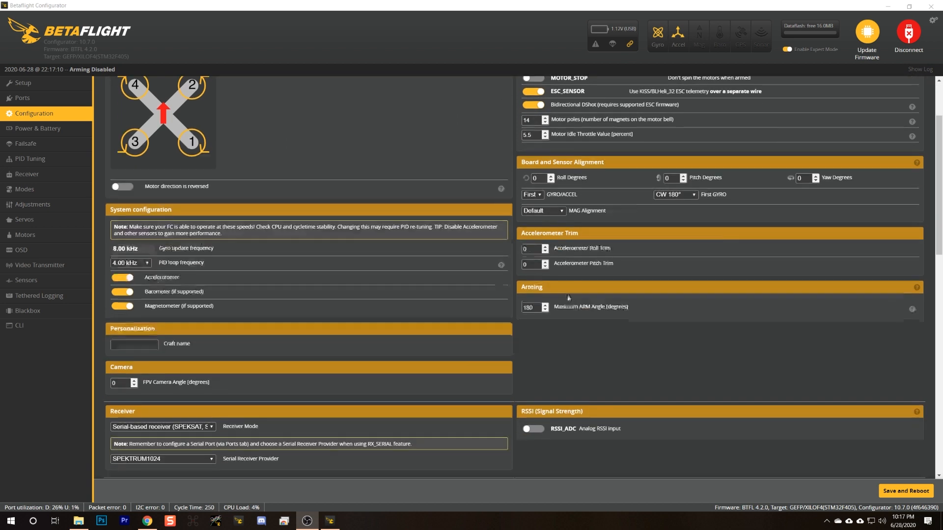
{"action": "scroll", "coordinate": [115, 253], "scroll_direction": "down", "scroll_amount": 4}
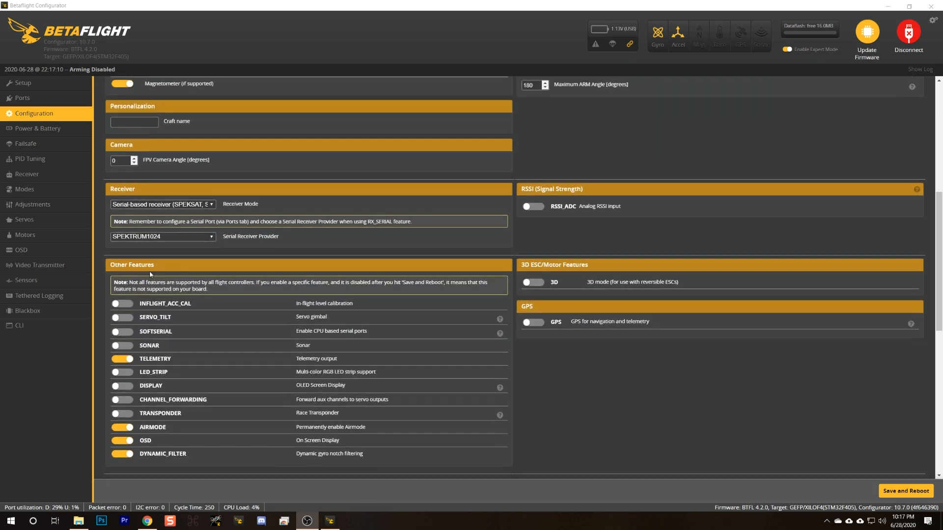
{"action": "scroll", "coordinate": [149, 270], "scroll_direction": "up", "scroll_amount": 6}
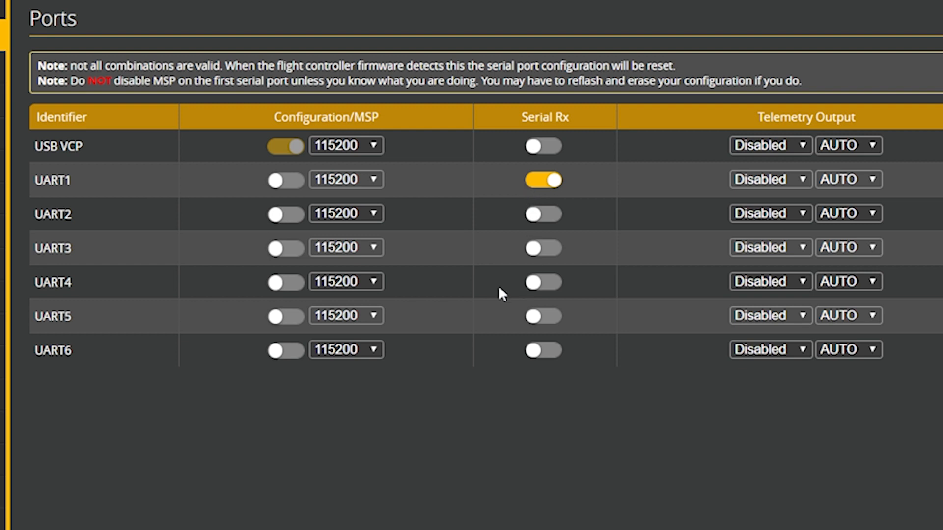
Enable Configuration/MSP on UART4 in the port settings, then save and reboot the flight controller.
{"action": "left_click", "coordinate": [284, 283]}
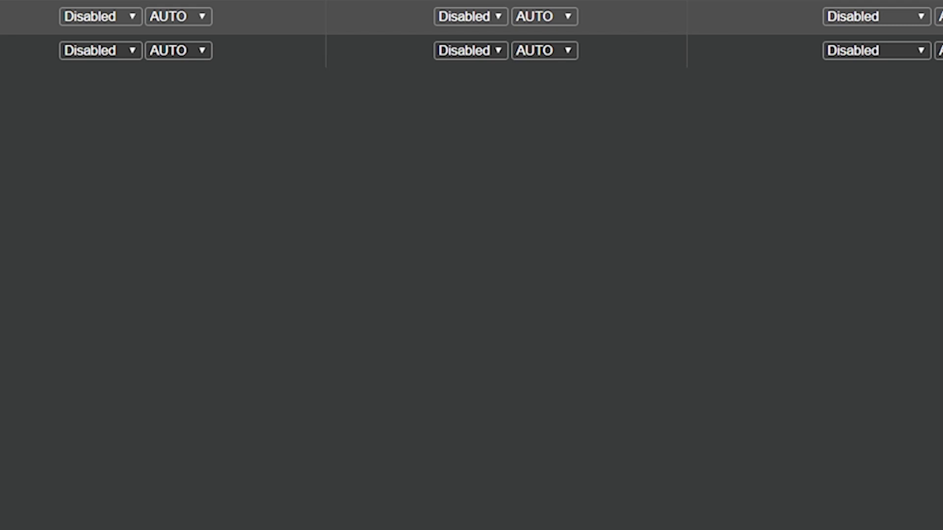
{"action": "left_click", "coordinate": [848, 482]}
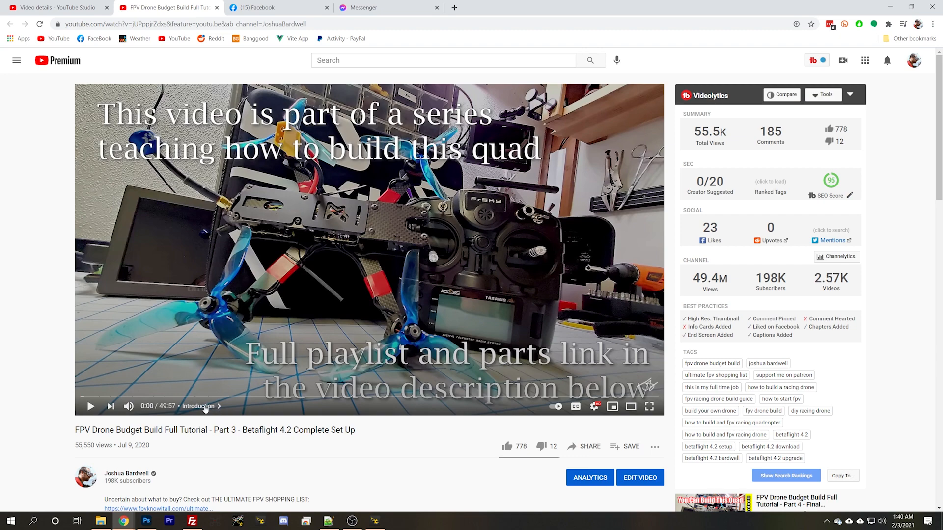
Show the chapter list of the Betaflight 4.2 setup video on YouTube and look through its chapters.
{"action": "left_click", "coordinate": [205, 408]}
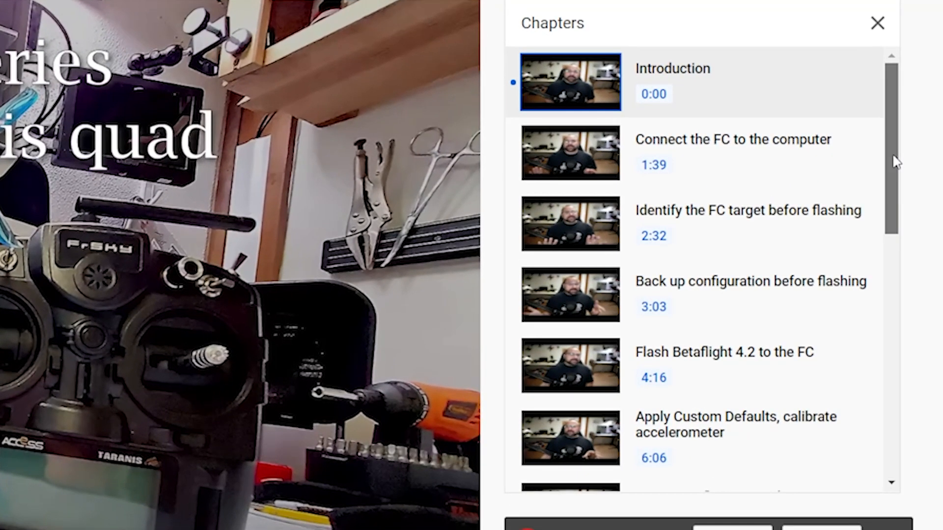
{"action": "left_click_drag", "start_coordinate": [881, 162], "coordinate": [909, 296]}
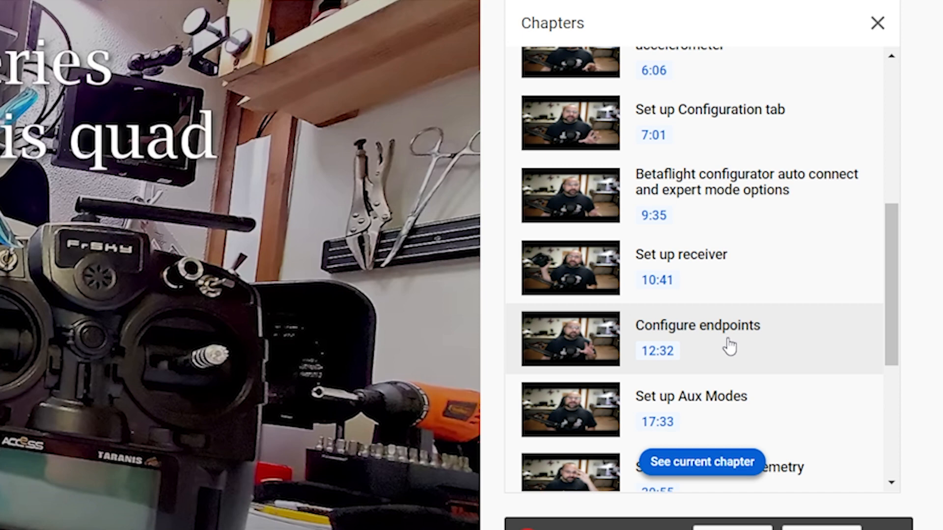
{"action": "left_click_drag", "start_coordinate": [887, 316], "coordinate": [902, 369]}
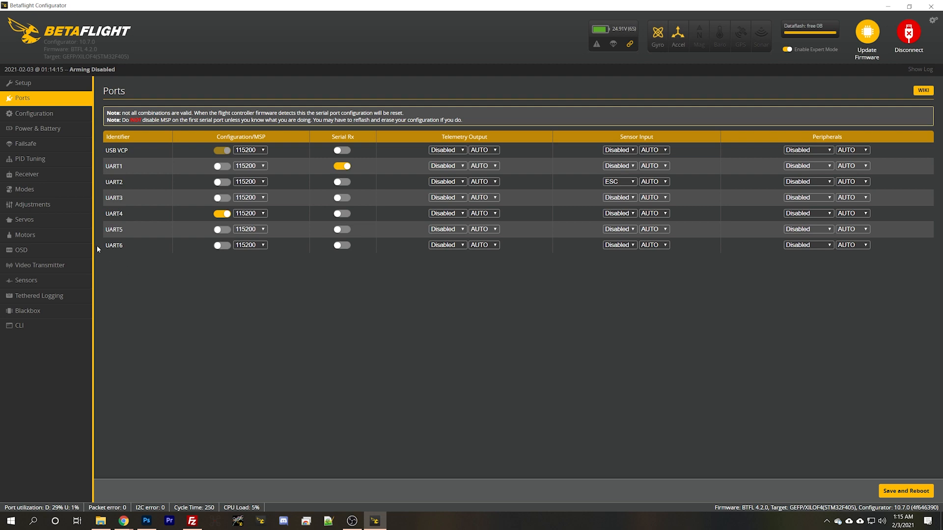
Set the Serial Receiver Provider to SBUS in the configuration's Receiver section, then save and reboot.
{"action": "left_click", "coordinate": [34, 113]}
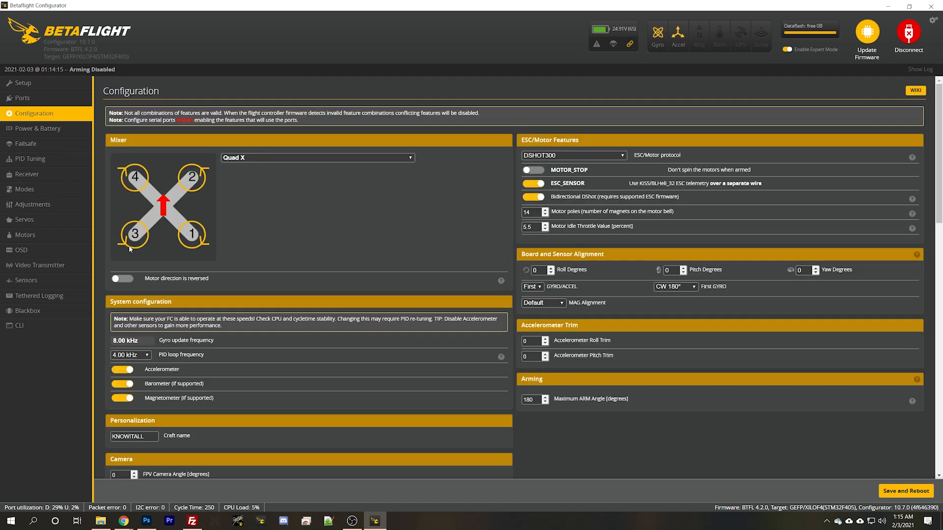
{"action": "scroll", "coordinate": [272, 246], "scroll_direction": "down", "scroll_amount": 5}
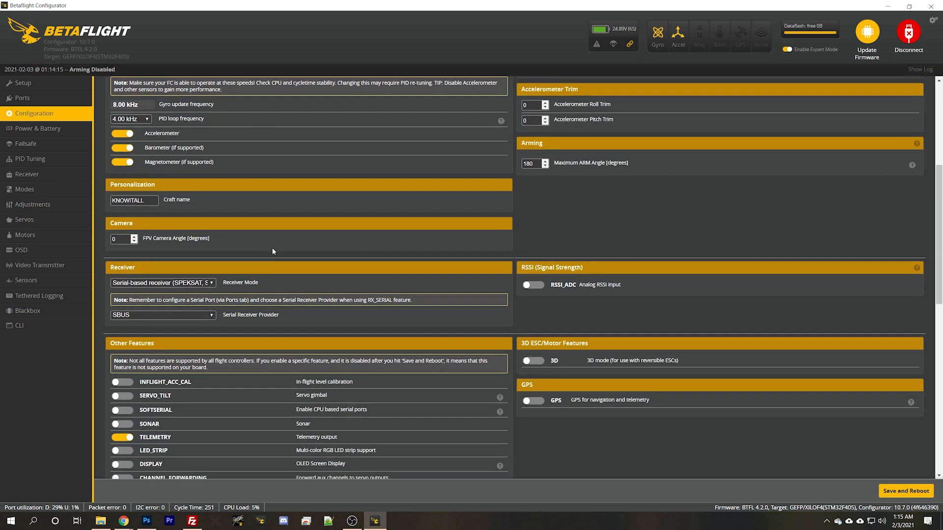
{"action": "scroll", "coordinate": [273, 251], "scroll_direction": "down", "scroll_amount": 1}
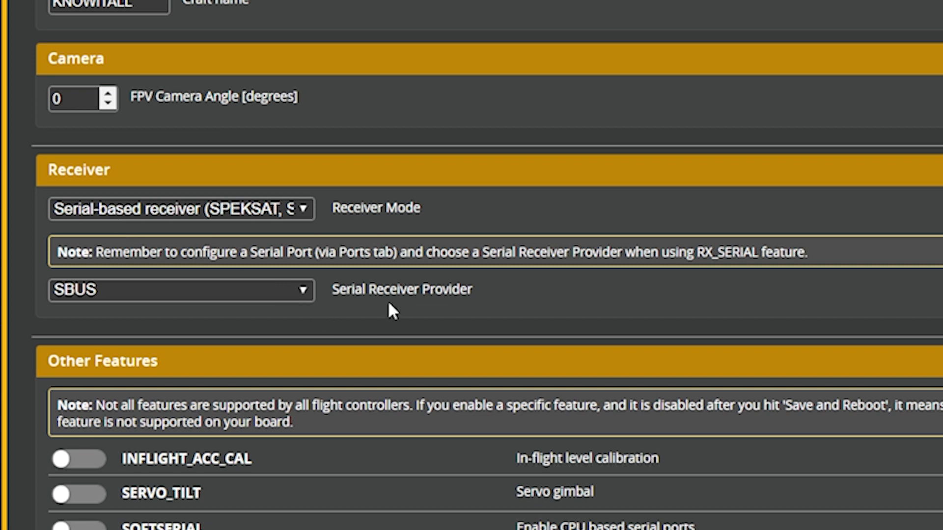
{"action": "left_click", "coordinate": [185, 291]}
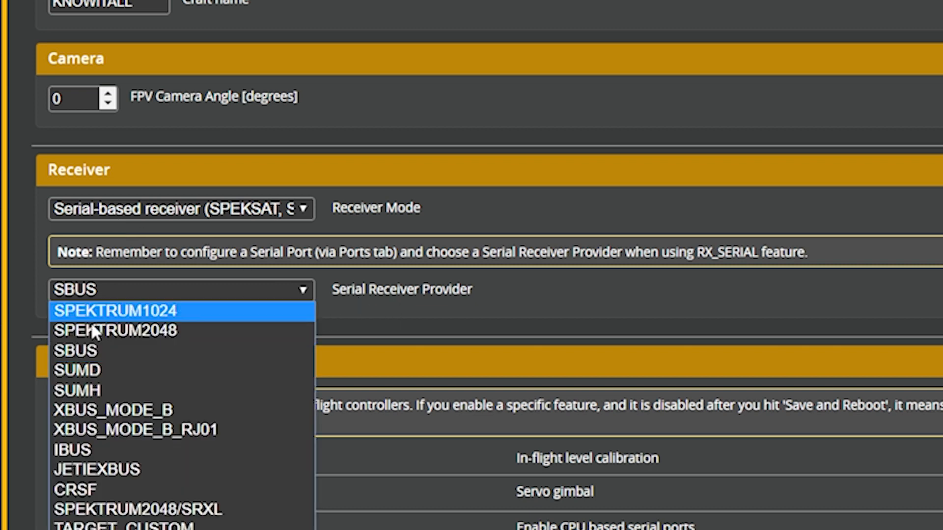
{"action": "left_click", "coordinate": [73, 351]}
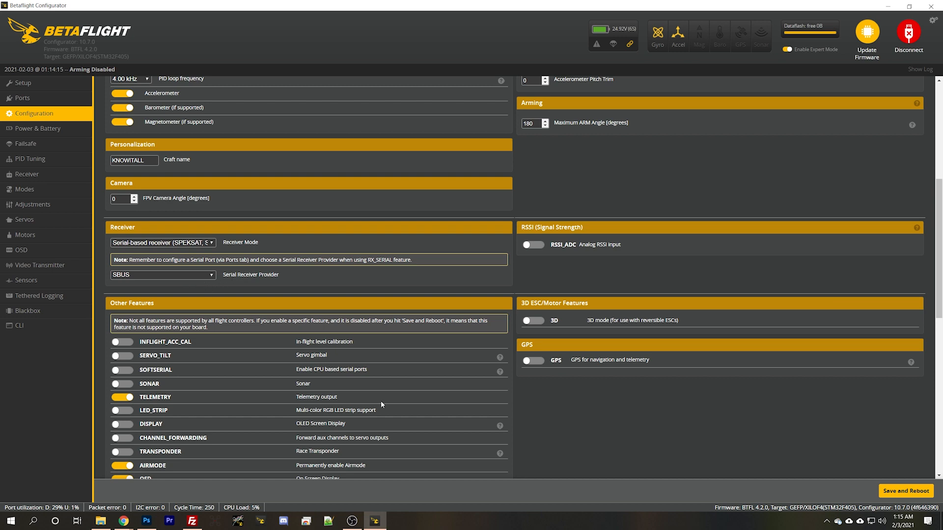
{"action": "left_click", "coordinate": [903, 490]}
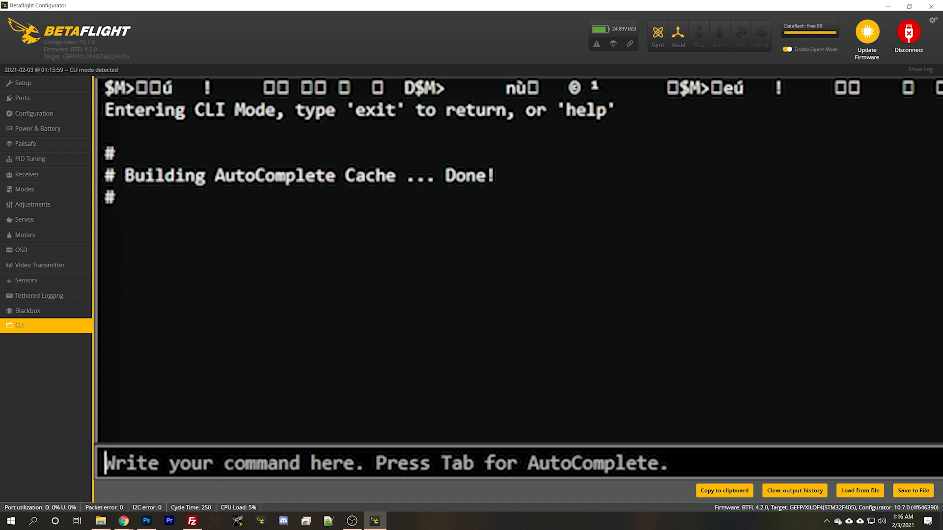
Run "set sbus_baud_fast = on" in the CLI and store the change with the "save" command.
{"action": "type", "text": "set sbus"}
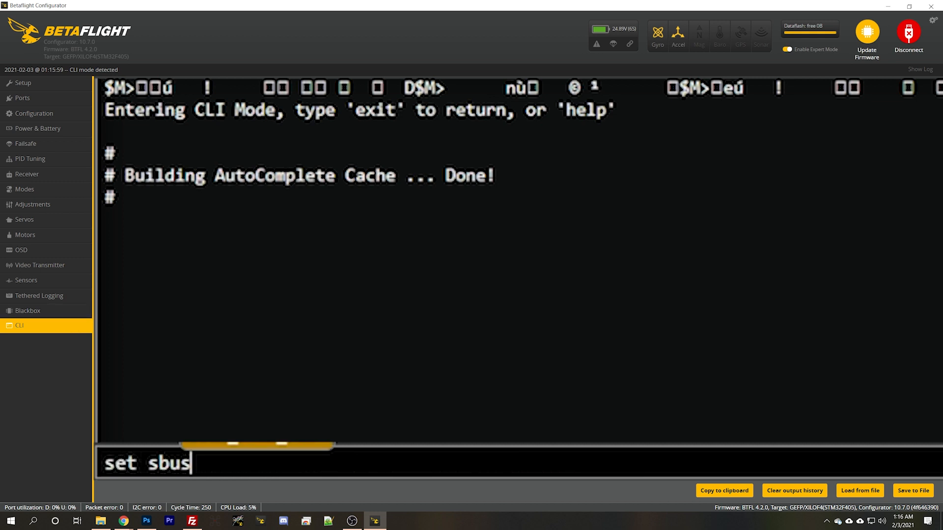
{"action": "type", "text": "_baud_fast = on"}
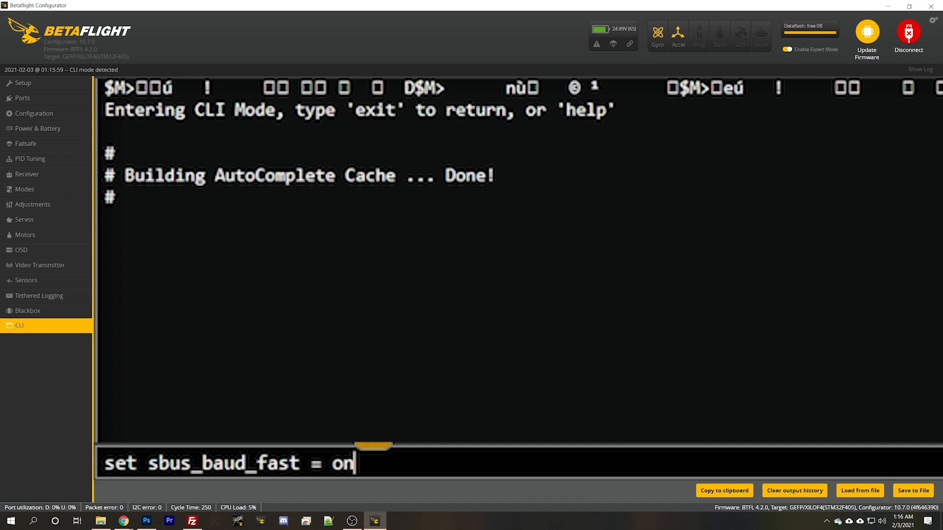
{"action": "key", "text": "Return"}
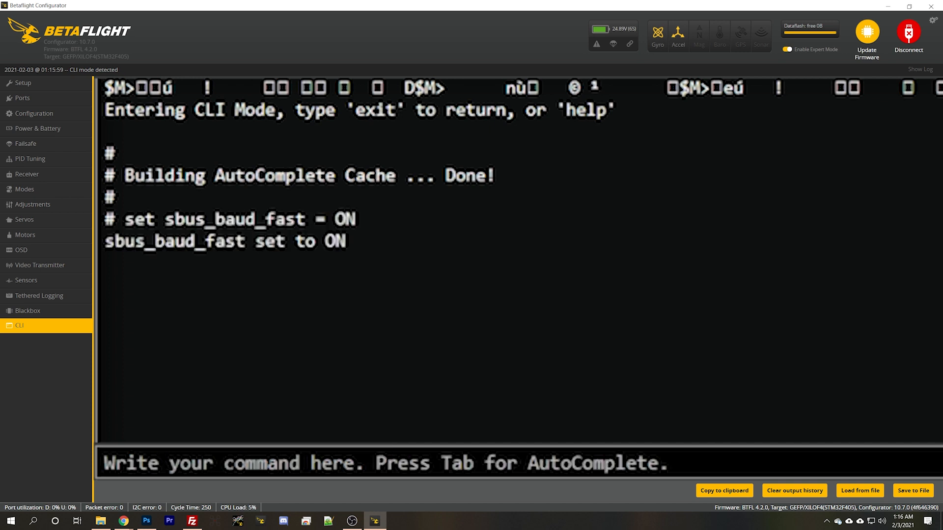
{"action": "type", "text": "save"}
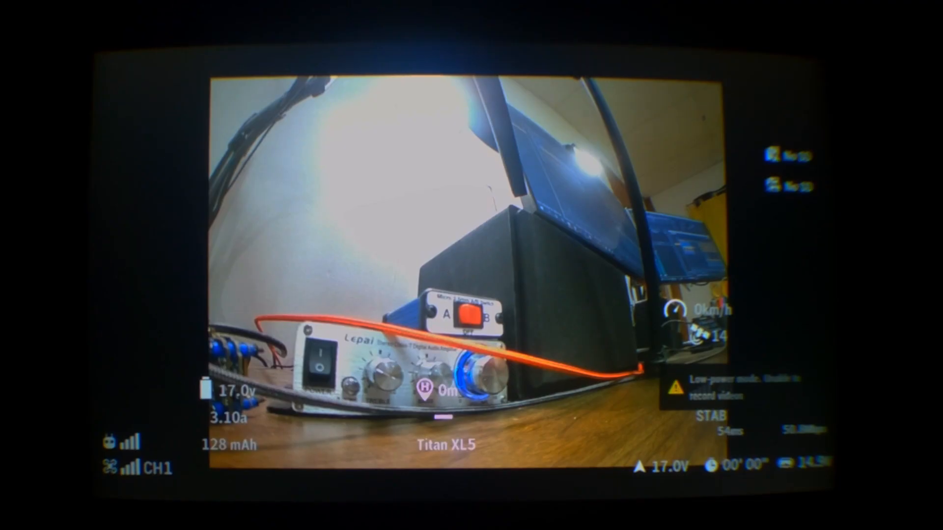
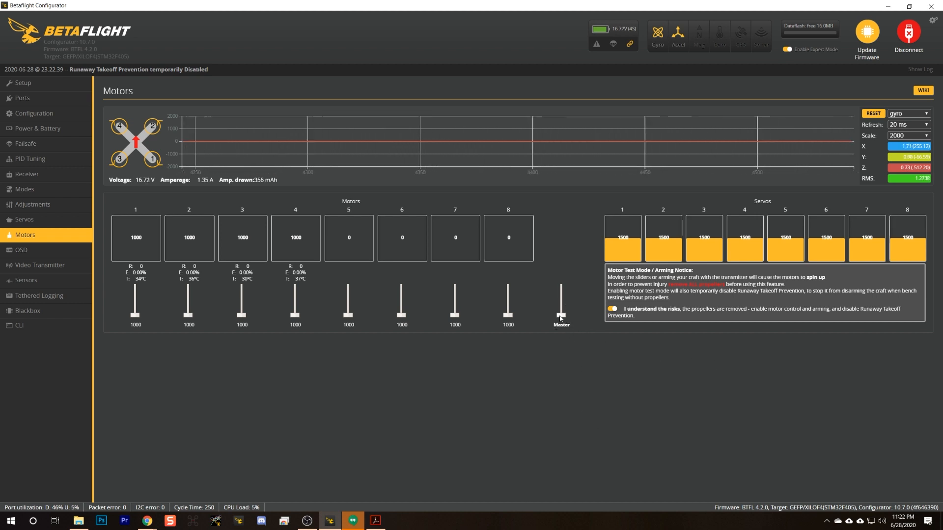
Test-spin all the motors together with the master slider, and test motors 1 and 4 individually.
{"action": "key", "text": "Up"}
{"action": "key", "text": "Up"}
{"action": "key", "text": "Up"}
{"action": "key", "text": "Up"}
{"action": "key", "text": "Up"}
{"action": "key", "text": "Up"}
{"action": "key", "text": "Up"}
{"action": "key", "text": "Up"}
{"action": "key", "text": "Up"}
{"action": "key", "text": "Up"}
{"action": "key", "text": "Up"}
{"action": "key", "text": "Up"}
{"action": "key", "text": "Up"}
{"action": "key", "text": "Up"}
{"action": "key", "text": "Up"}
{"action": "key", "text": "Up"}
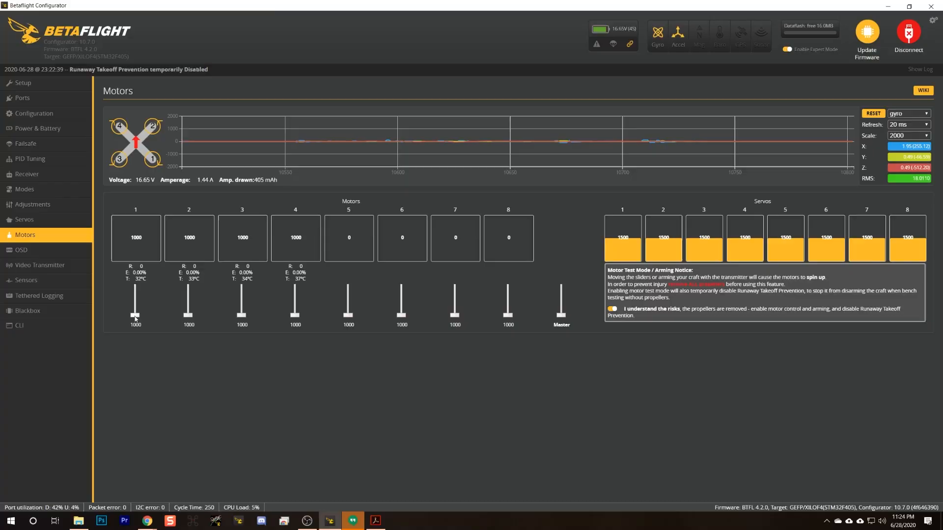
{"action": "left_click_drag", "start_coordinate": [134, 317], "coordinate": [137, 320]}
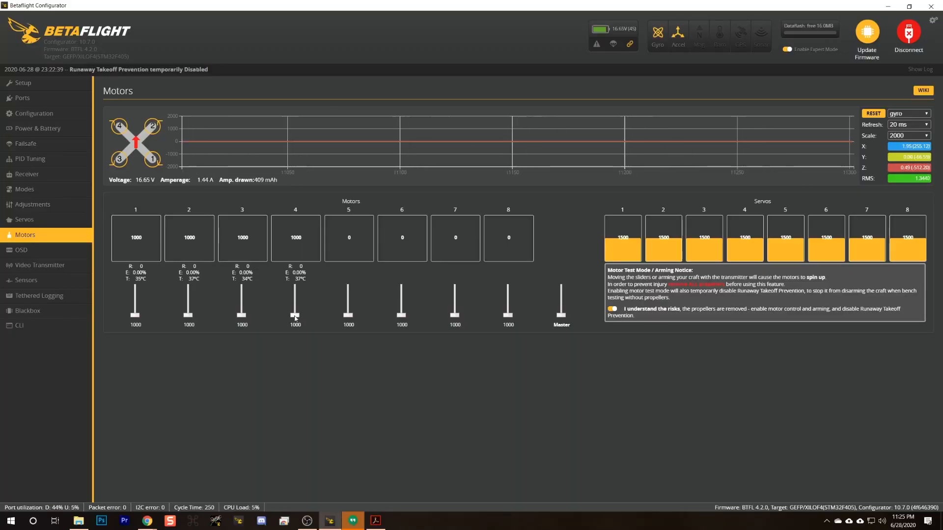
{"action": "left_click_drag", "start_coordinate": [295, 317], "coordinate": [295, 320]}
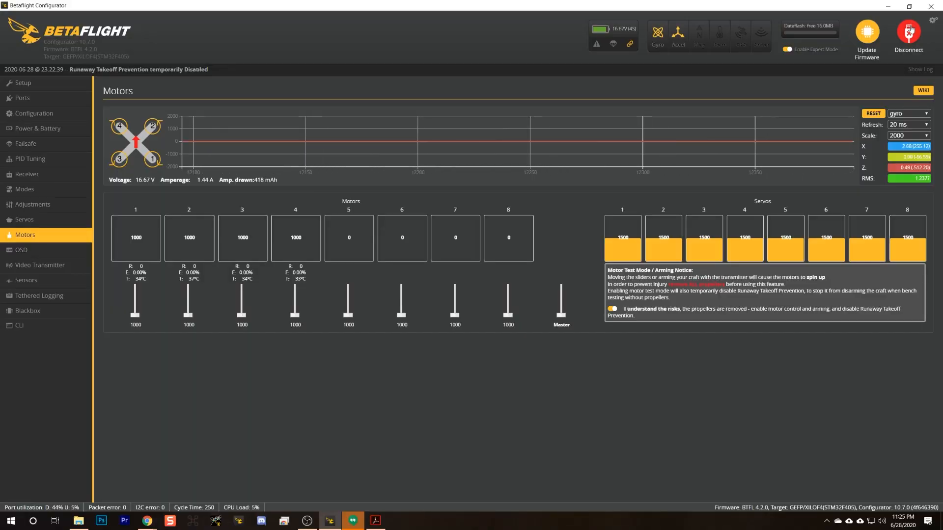
Disconnect the flight controller and switch to BLHeliSuite32 by launching BLHeliSuite32.exe.
{"action": "left_click", "coordinate": [908, 32]}
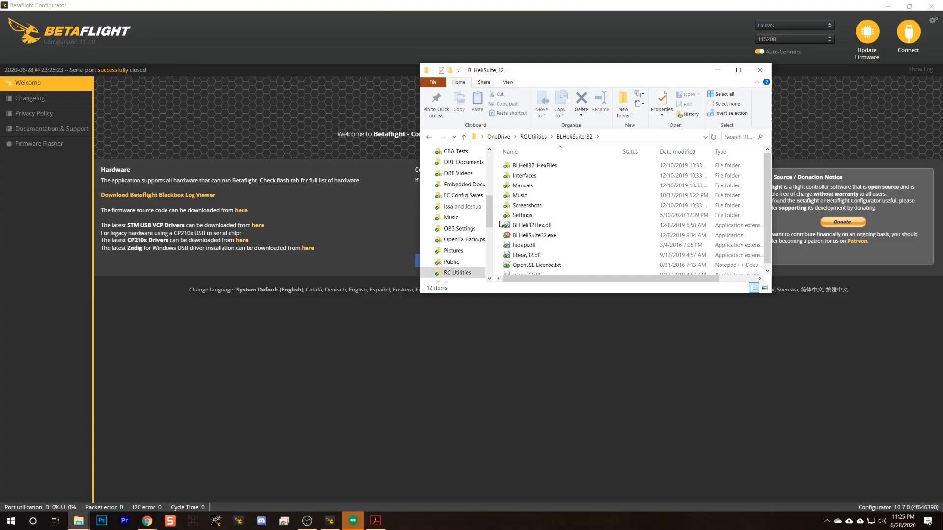
{"action": "left_click", "coordinate": [535, 235]}
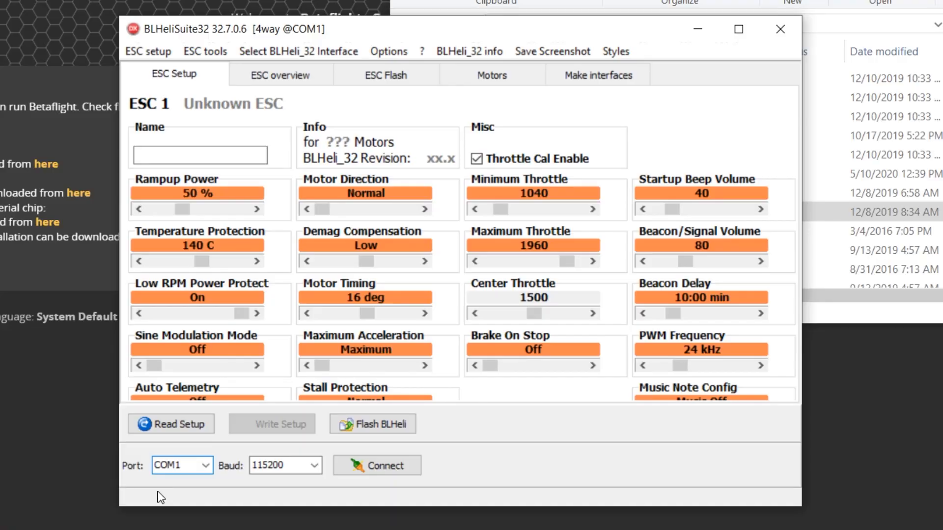
Connect to the flight controller through COM3 at 115200 baud and read the setup of all ESCs.
{"action": "left_click", "coordinate": [206, 465]}
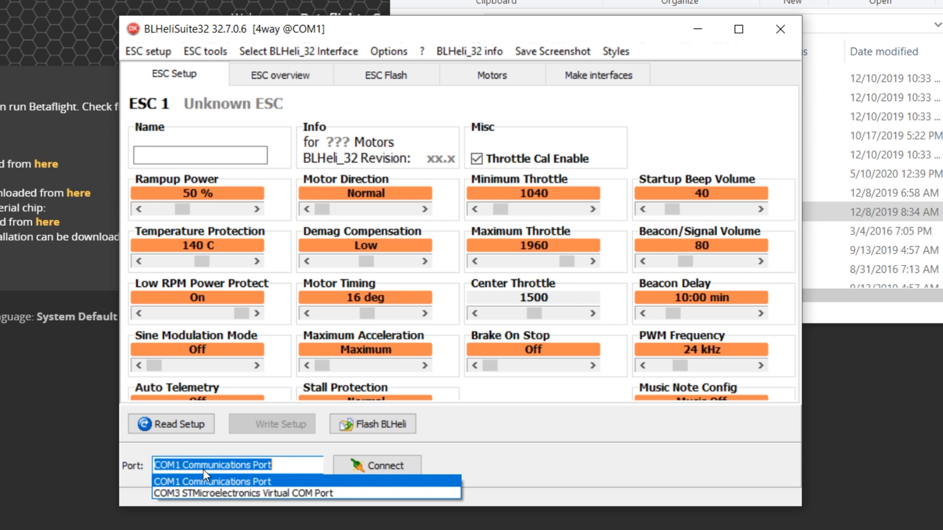
{"action": "left_click", "coordinate": [189, 495]}
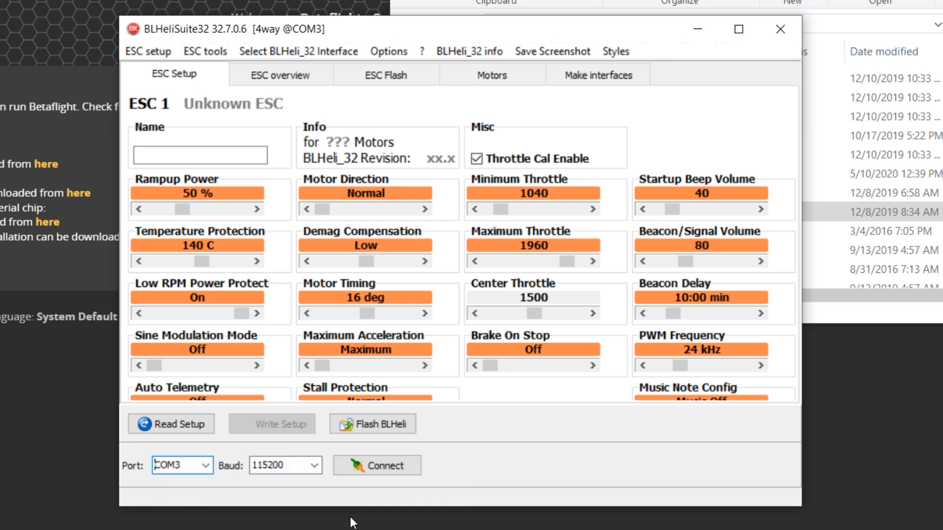
{"action": "left_click", "coordinate": [387, 471]}
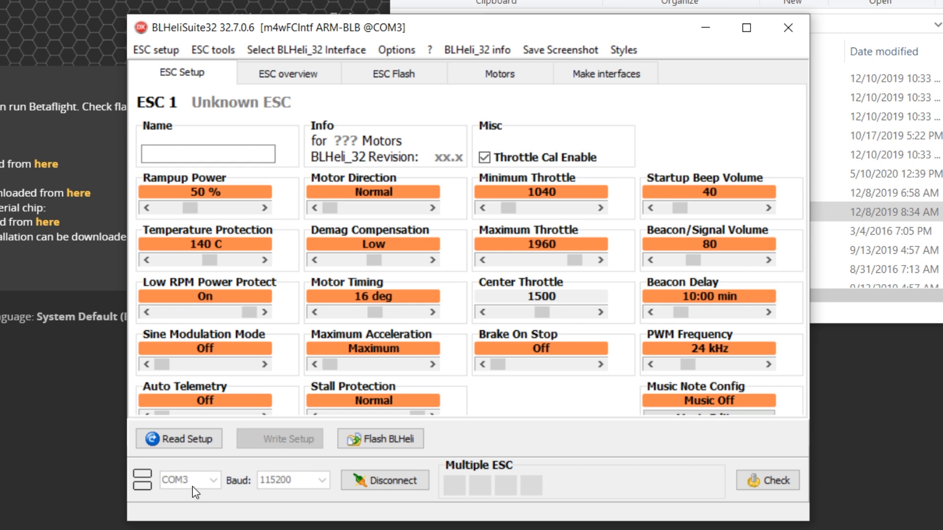
{"action": "left_click", "coordinate": [175, 439]}
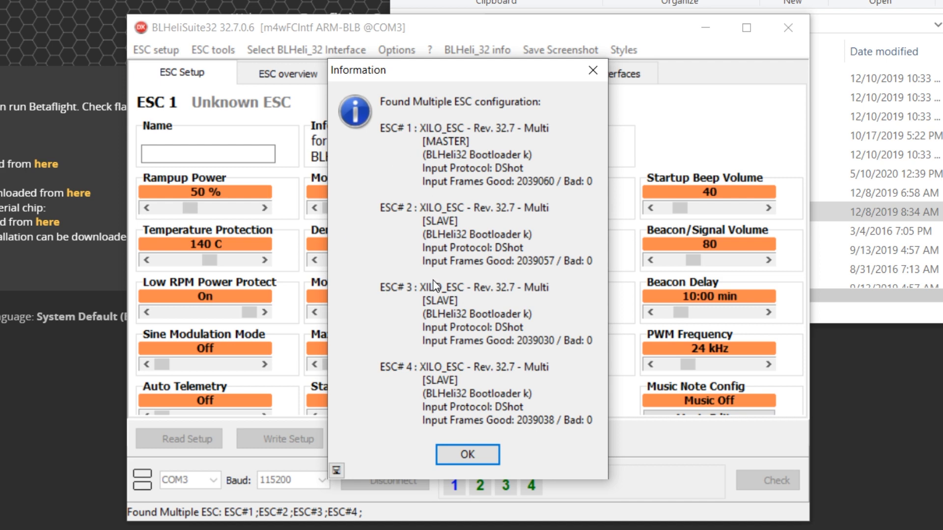
{"action": "left_click", "coordinate": [496, 460]}
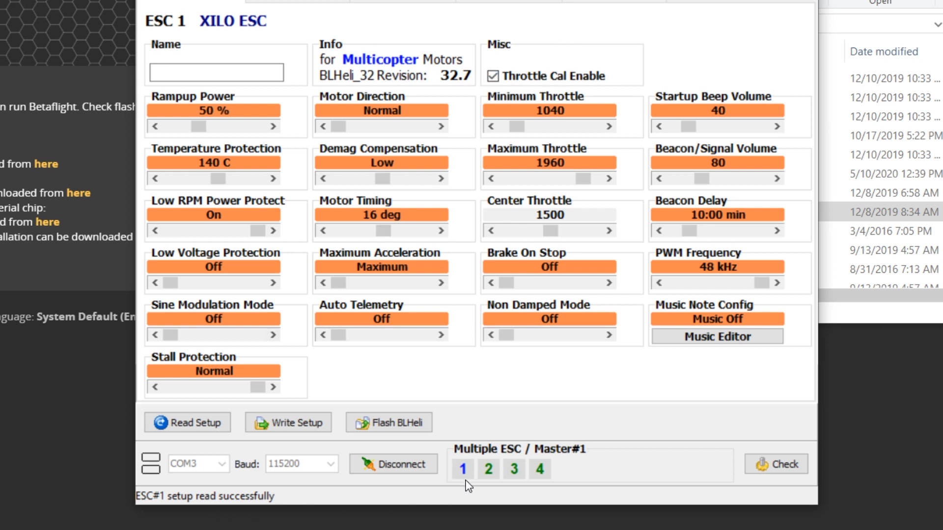
Set Motor Direction to Reversed on ESC 2 and ESC 3, writing the setup to each.
{"action": "left_click", "coordinate": [488, 469]}
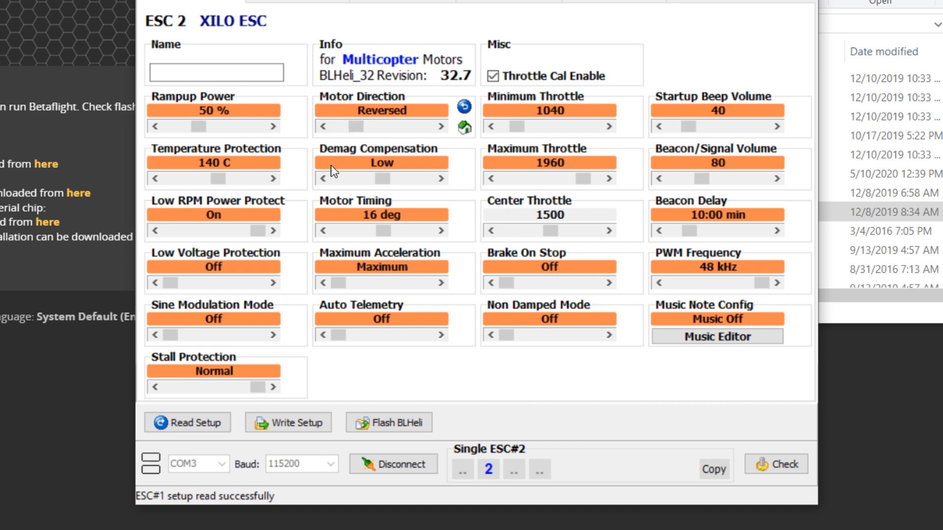
{"action": "left_click", "coordinate": [287, 423]}
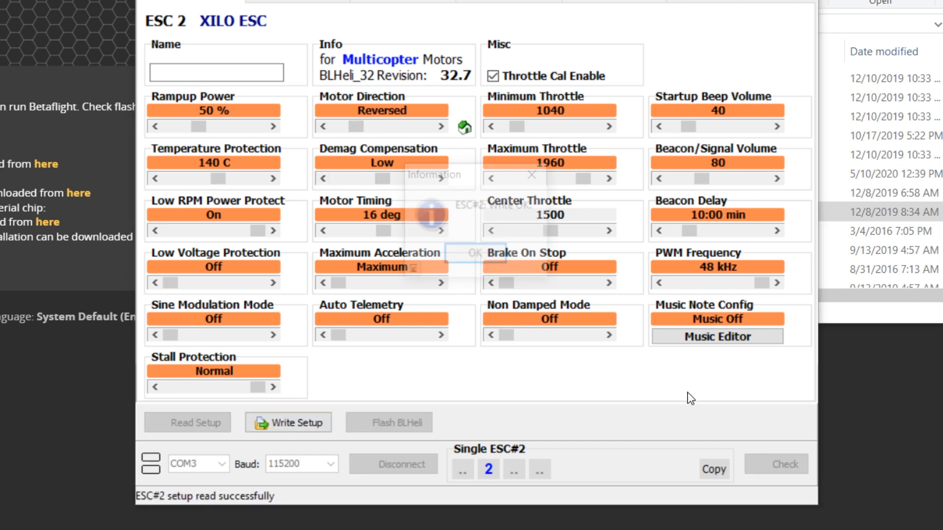
{"action": "left_click", "coordinate": [457, 254]}
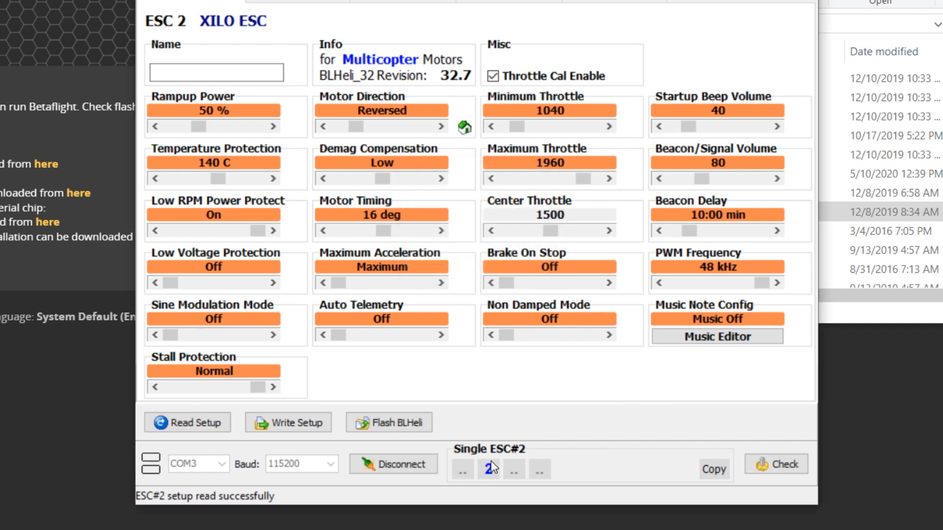
{"action": "left_click", "coordinate": [514, 470]}
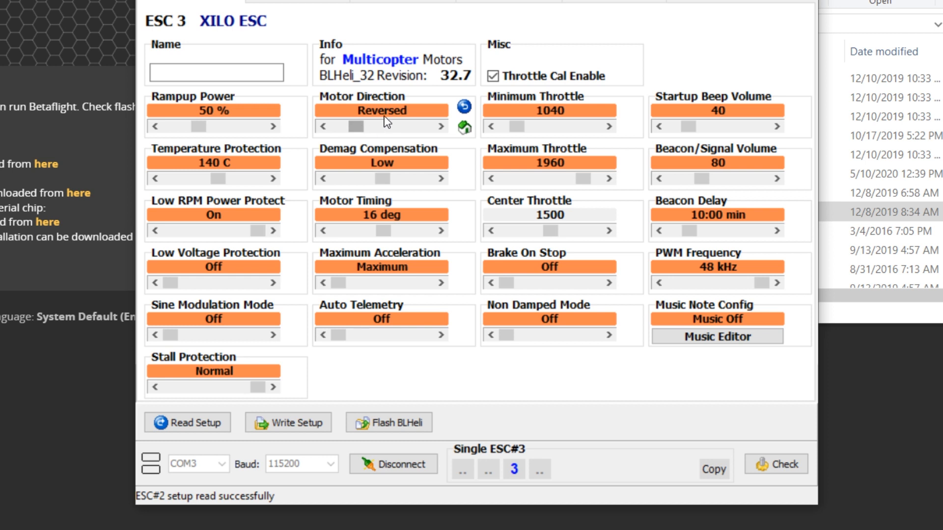
{"action": "left_click", "coordinate": [295, 427]}
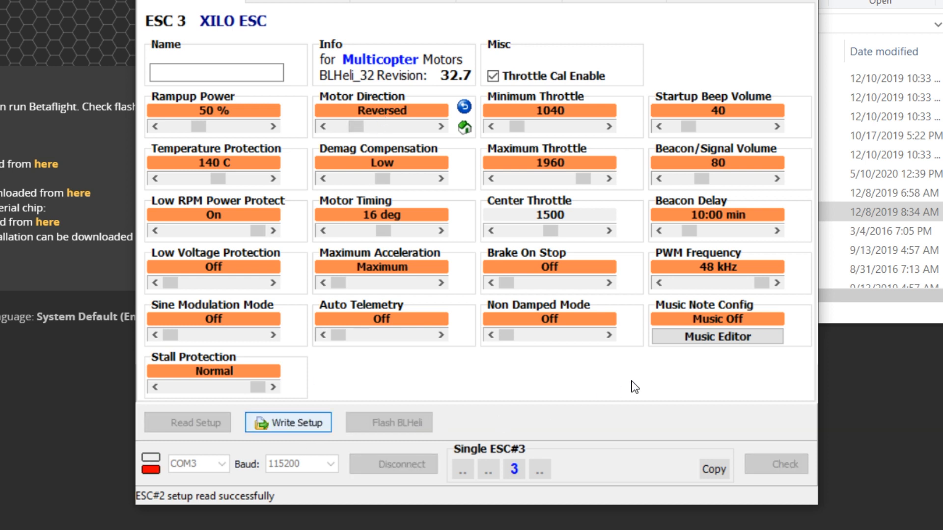
{"action": "key", "text": "Return"}
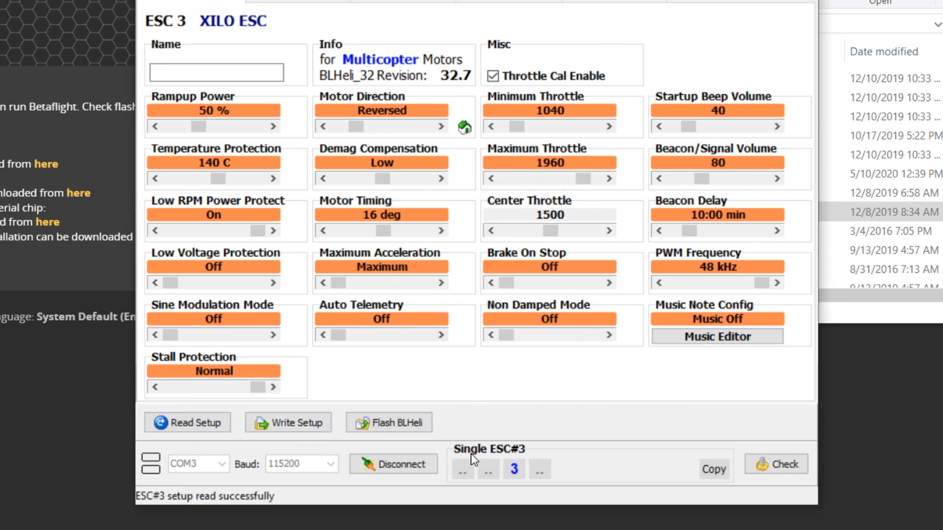
Set Motor Timing to 23 deg and PWM Frequency to 24 kHz for all four ESCs together and write the setup.
{"action": "left_click", "coordinate": [464, 472]}
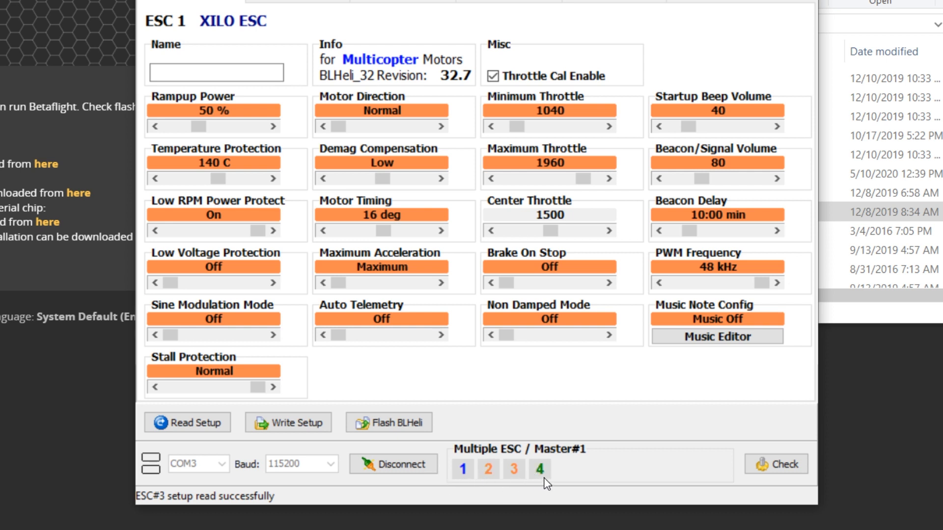
{"action": "left_click", "coordinate": [198, 425]}
{"action": "left_click", "coordinate": [477, 256]}
{"action": "right_click", "coordinate": [514, 469]}
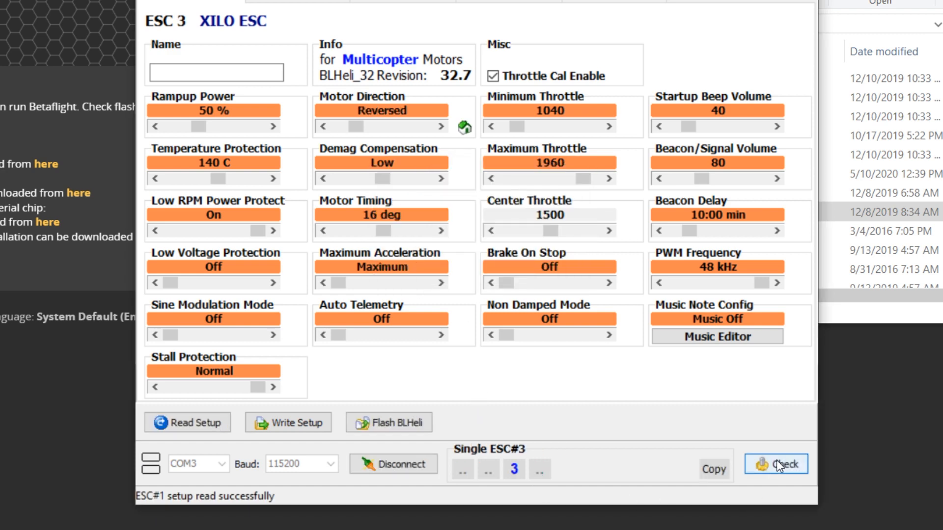
{"action": "left_click", "coordinate": [772, 472]}
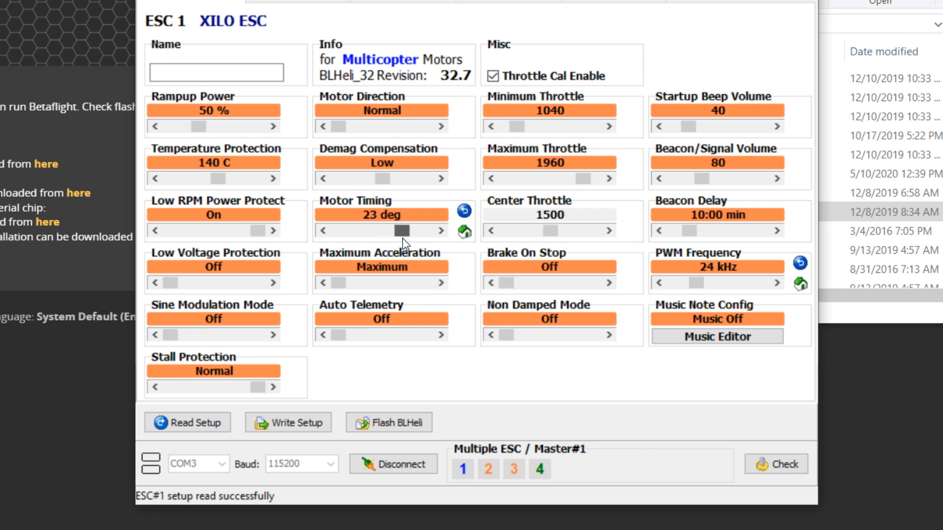
{"action": "left_click", "coordinate": [282, 425]}
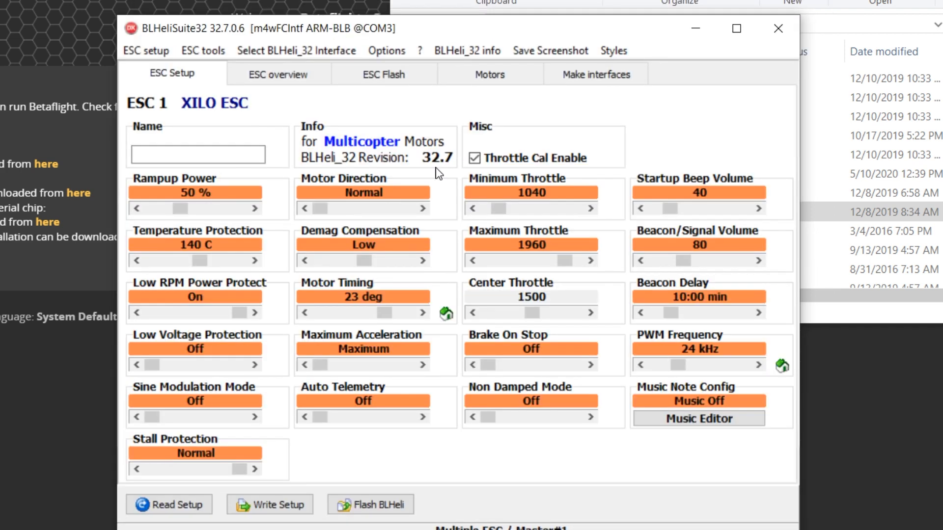
Compare the PWM frequency, motor timing and motor direction of all four ESCs in the ESC overview.
{"action": "left_click", "coordinate": [279, 75]}
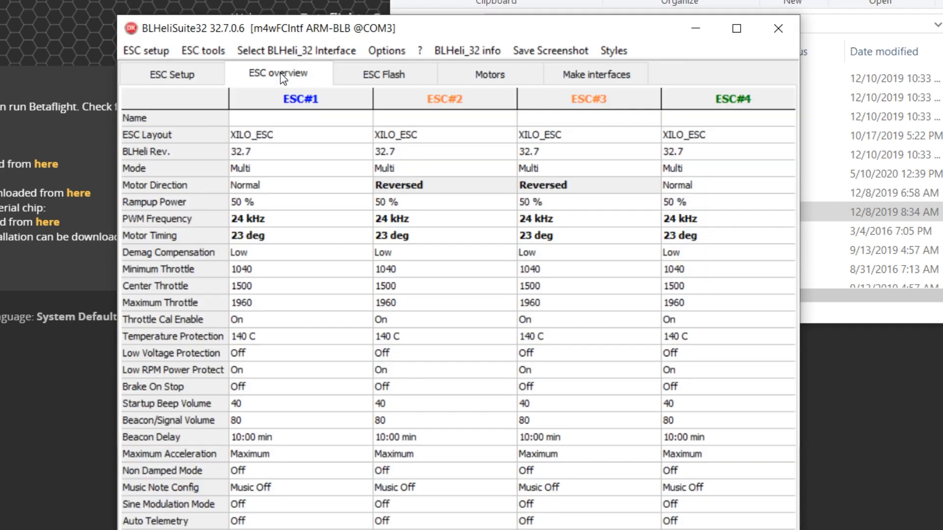
{"action": "mouse_move", "coordinate": [237, 223]}
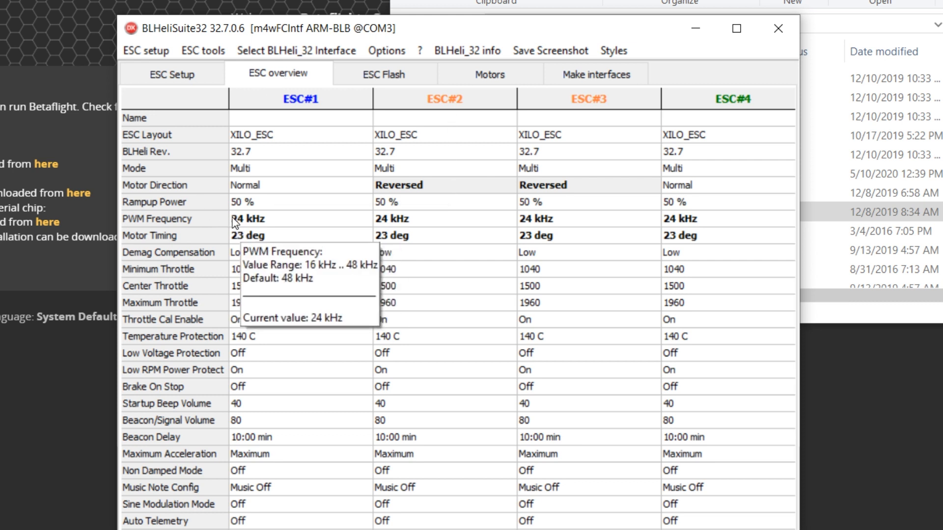
{"action": "mouse_move", "coordinate": [553, 227]}
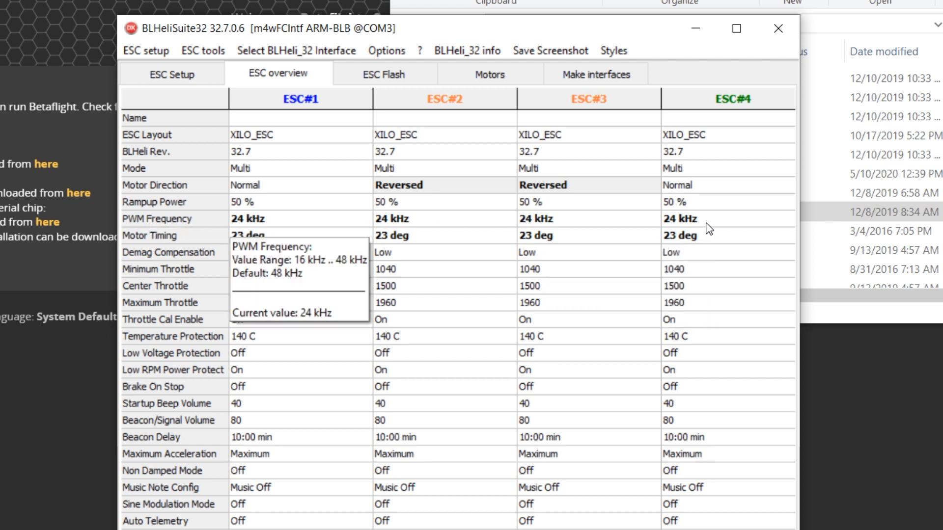
{"action": "mouse_move", "coordinate": [186, 240]}
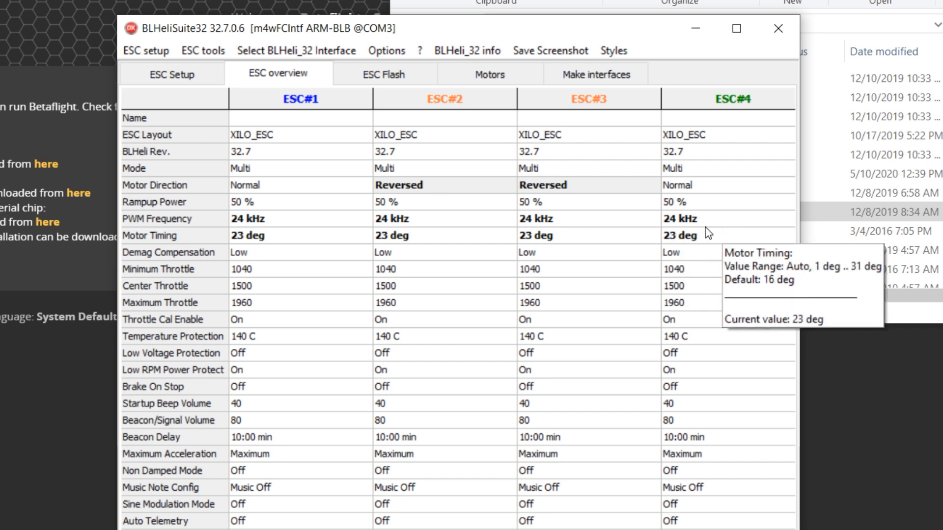
{"action": "mouse_move", "coordinate": [420, 187]}
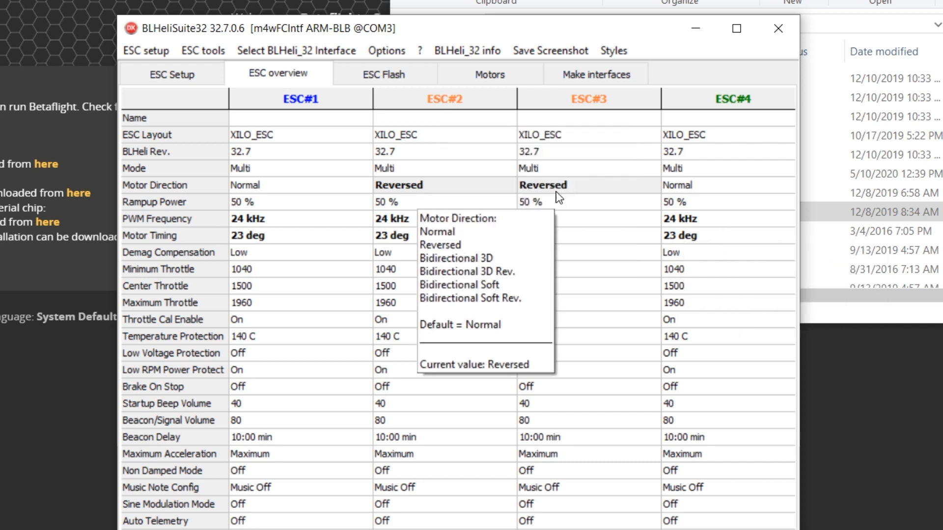
{"action": "mouse_move", "coordinate": [559, 202]}
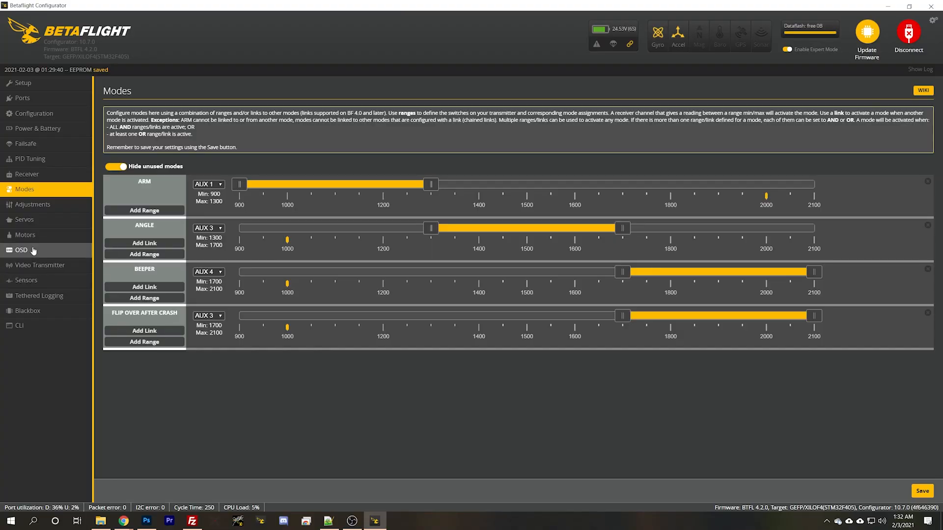
In Betaflight's OSD setup, toggle Battery average cell voltage for profile 1 and reposition it in the upper area of the preview.
{"action": "left_click", "coordinate": [33, 251]}
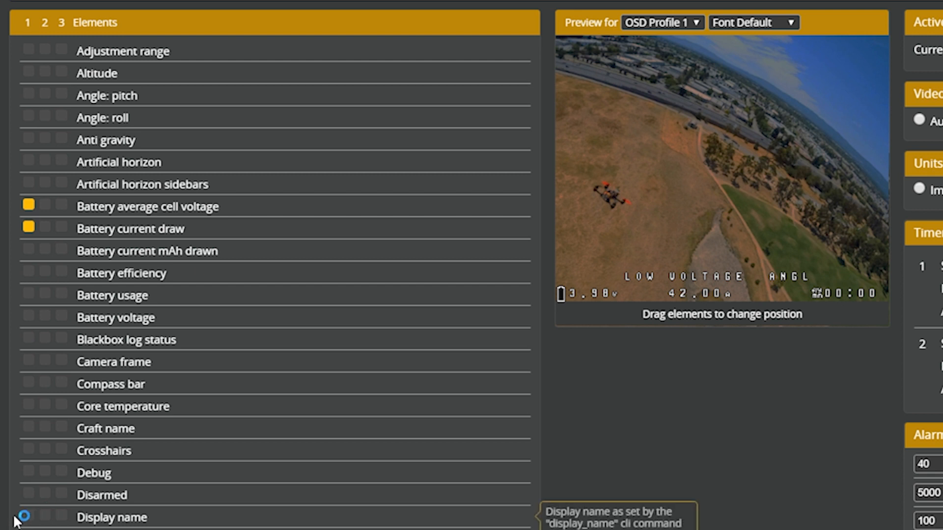
{"action": "left_click", "coordinate": [28, 205]}
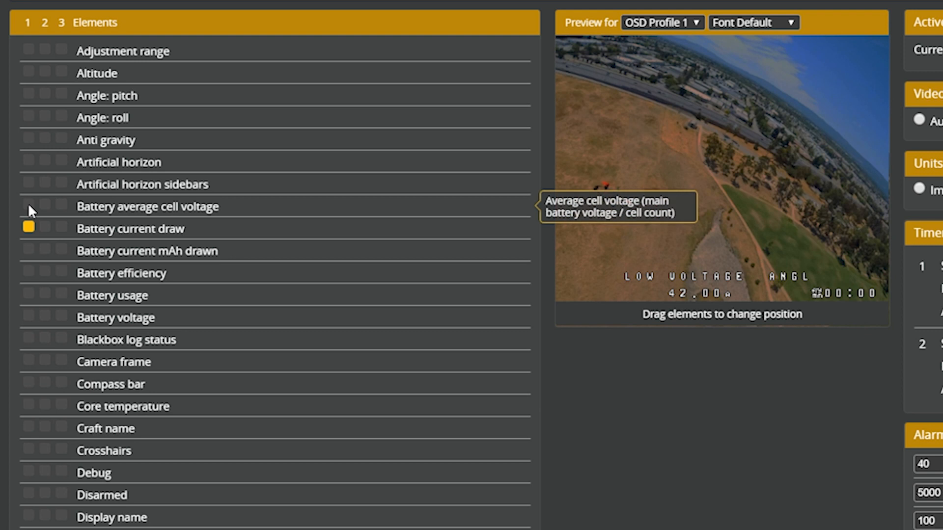
{"action": "left_click", "coordinate": [28, 207]}
{"action": "left_click", "coordinate": [29, 207]}
{"action": "left_click", "coordinate": [29, 207]}
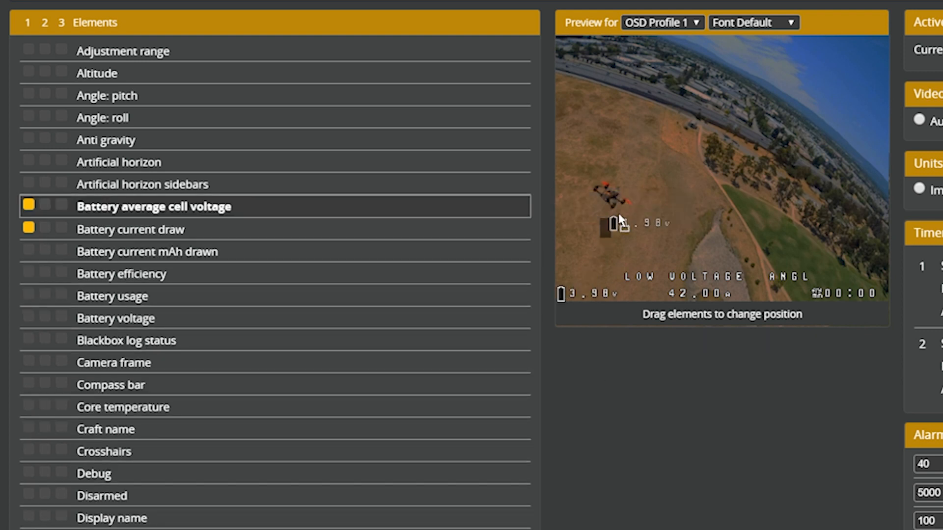
{"action": "left_click_drag", "start_coordinate": [609, 235], "coordinate": [755, 181]}
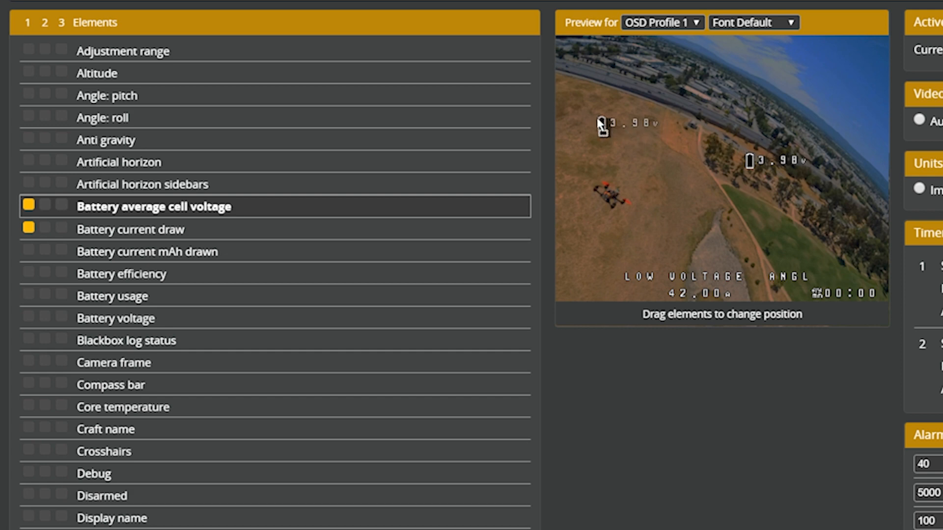
{"action": "left_click_drag", "start_coordinate": [605, 124], "coordinate": [713, 212]}
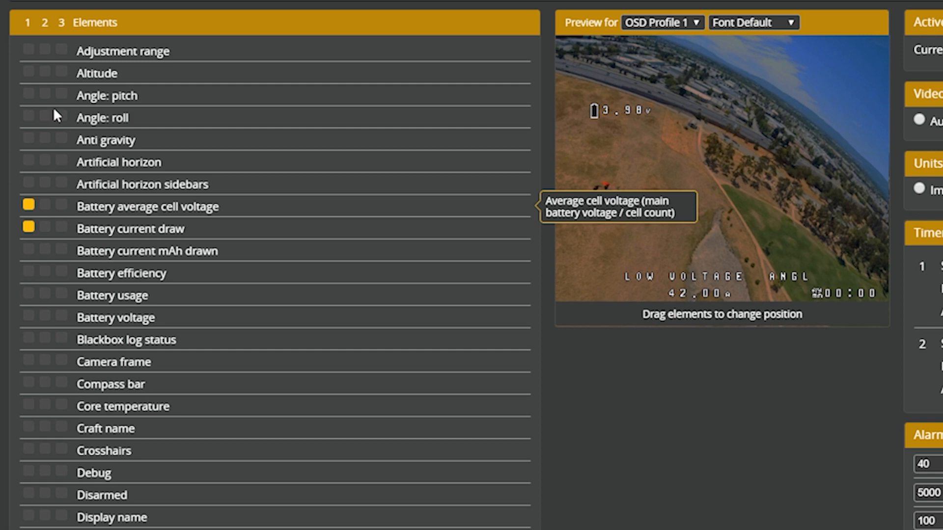
Turn off the enabled OSD elements in profile 1, including Battery average cell voltage, Battery current draw and Fly mode.
{"action": "left_click", "coordinate": [28, 227]}
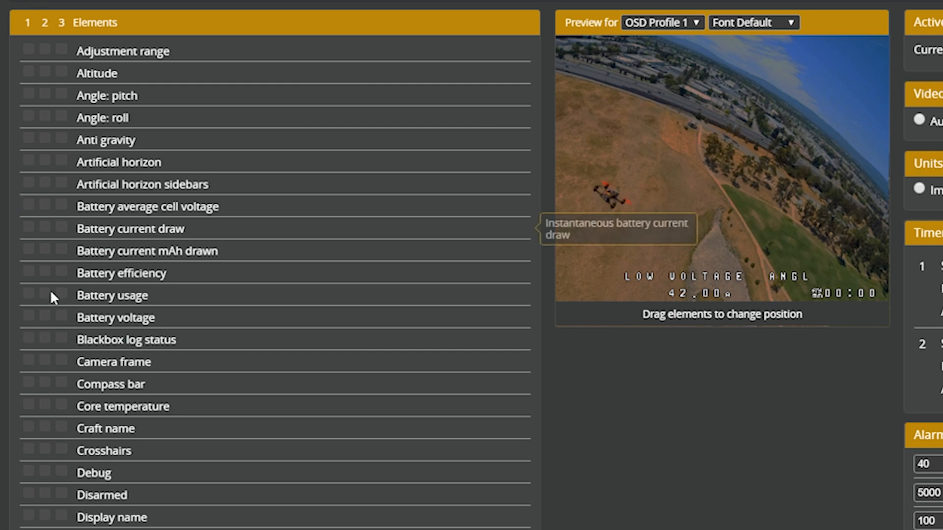
{"action": "scroll", "coordinate": [50, 294], "scroll_direction": "down", "scroll_amount": 5}
{"action": "scroll", "coordinate": [51, 343], "scroll_direction": "down", "scroll_amount": 10}
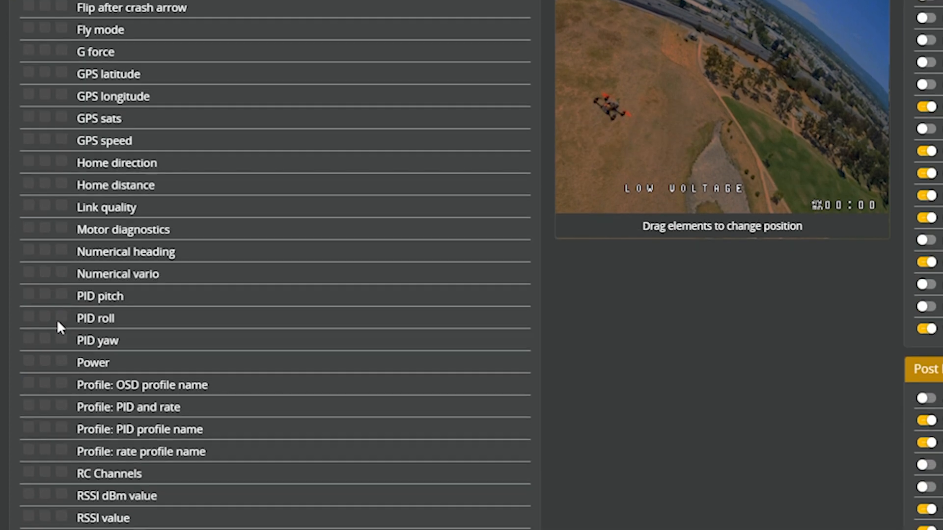
{"action": "left_click", "coordinate": [29, 428]}
{"action": "left_click", "coordinate": [30, 493]}
{"action": "scroll", "coordinate": [161, 351], "scroll_direction": "up", "scroll_amount": 9}
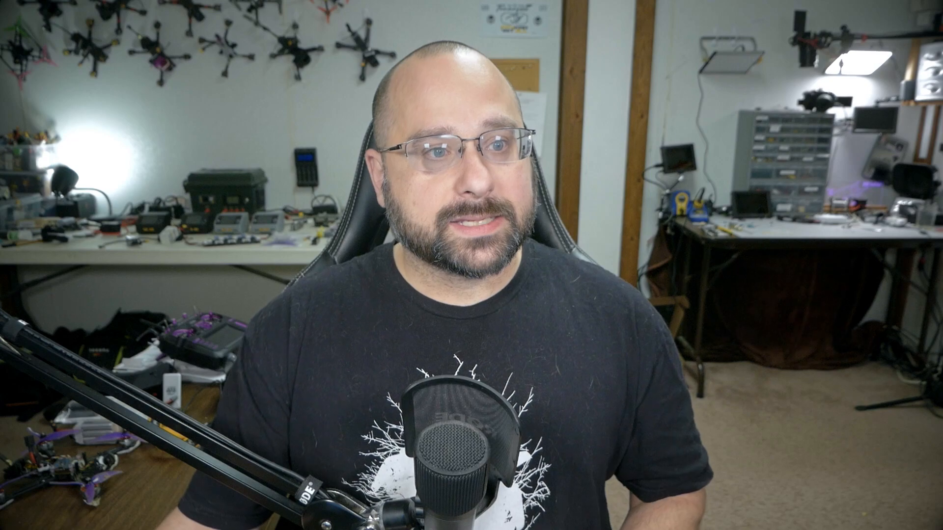
In Notepad++, copy the block of OSD set commands through osd_camera_frame_height = 11 from the Universal Setup Betaflight text file.
{"action": "left_click_drag", "start_coordinate": [119, 120], "coordinate": [480, 421]}
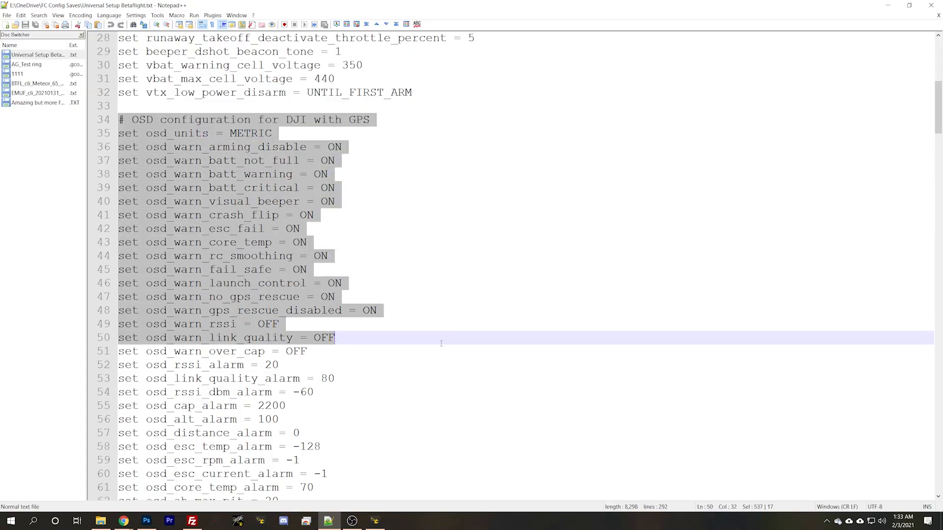
{"action": "scroll", "coordinate": [471, 381], "scroll_direction": "down", "scroll_amount": 16}
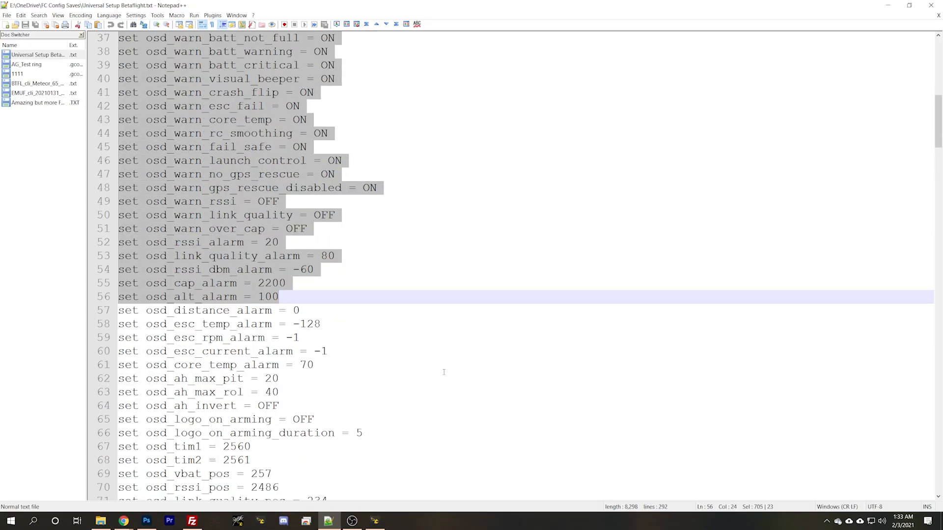
{"action": "scroll", "coordinate": [372, 344], "scroll_direction": "down", "scroll_amount": 20}
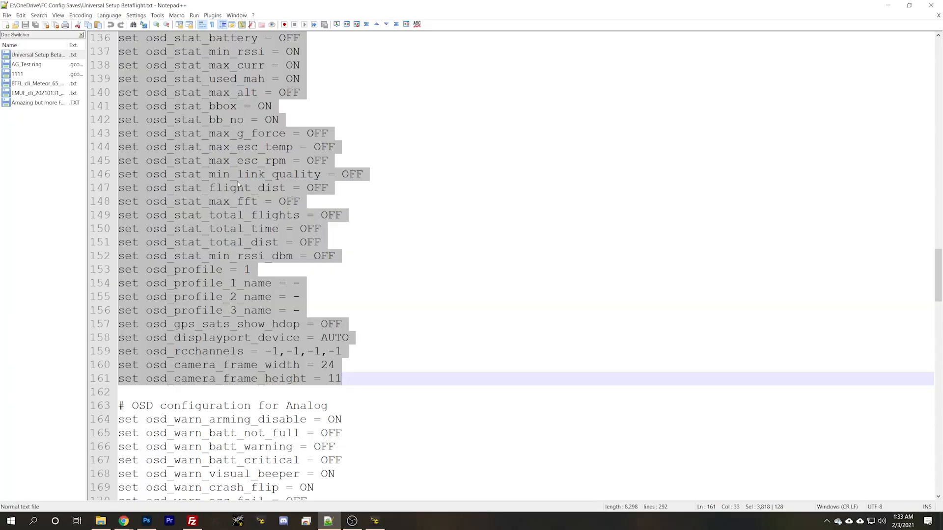
{"action": "right_click", "coordinate": [238, 182]}
{"action": "left_click", "coordinate": [265, 195]}
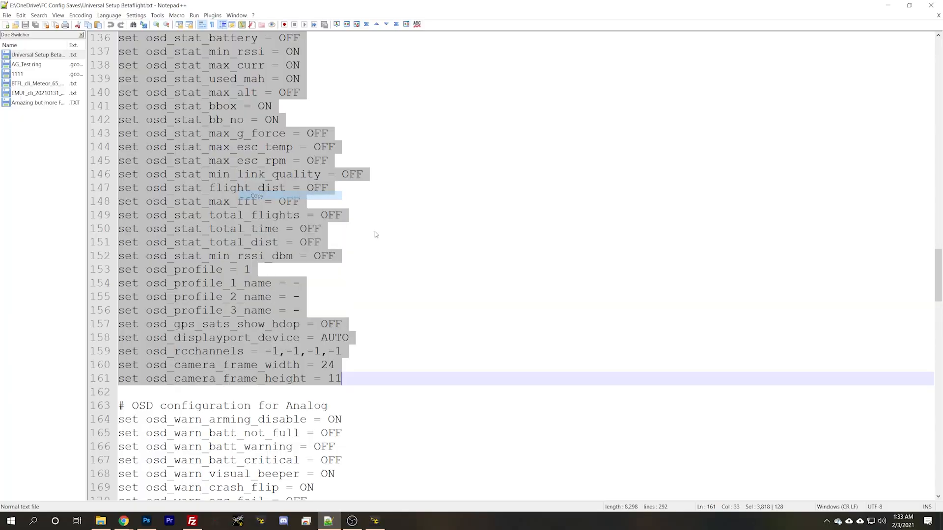
Switch to Betaflight Configurator and run the copied block of OSD set commands in the CLI.
{"action": "left_click", "coordinate": [123, 523]}
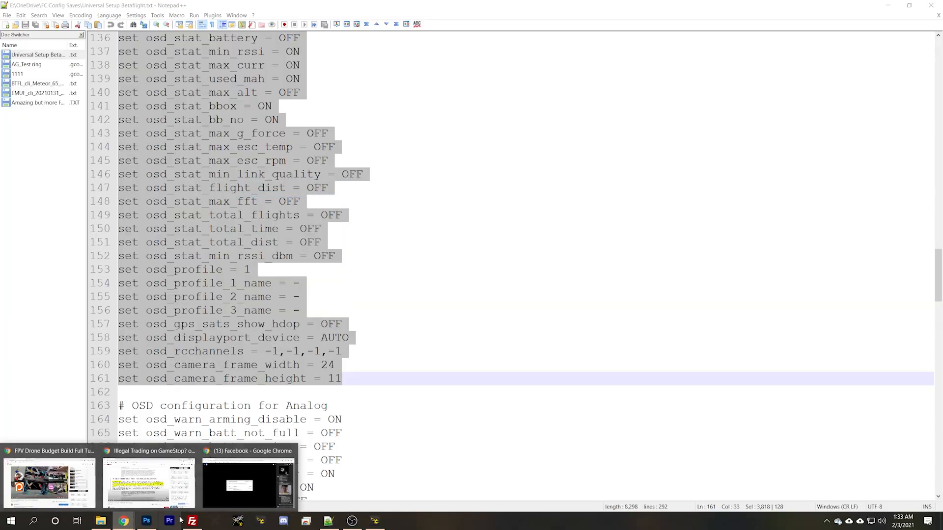
{"action": "left_click", "coordinate": [375, 522]}
{"action": "left_click", "coordinate": [24, 326]}
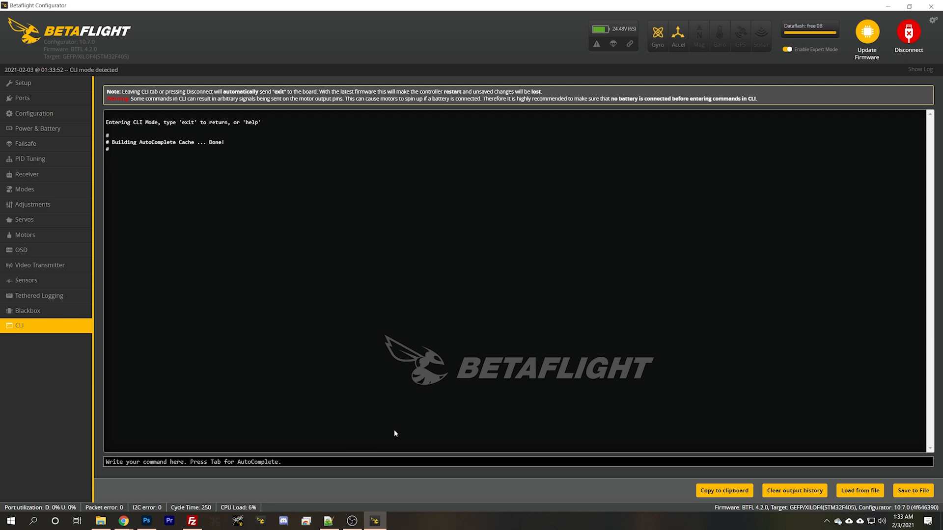
{"action": "right_click", "coordinate": [246, 463]}
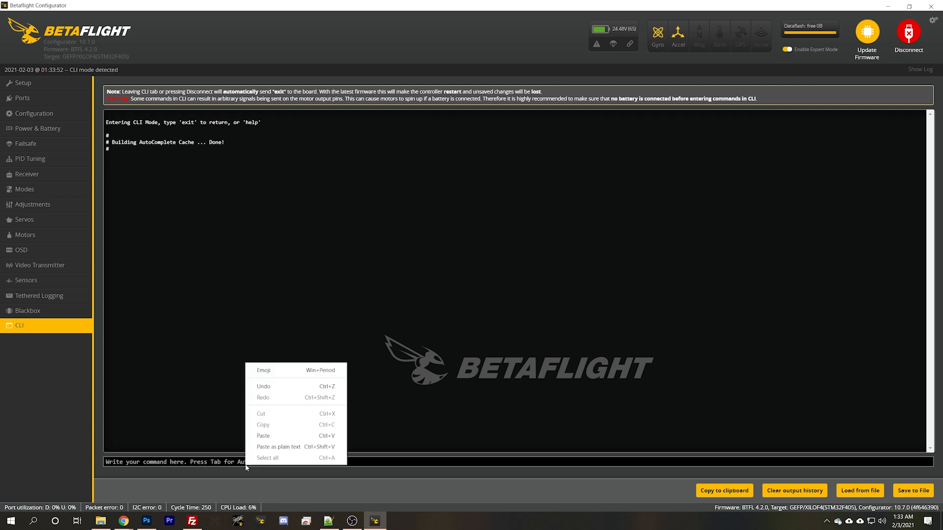
{"action": "left_click", "coordinate": [264, 436]}
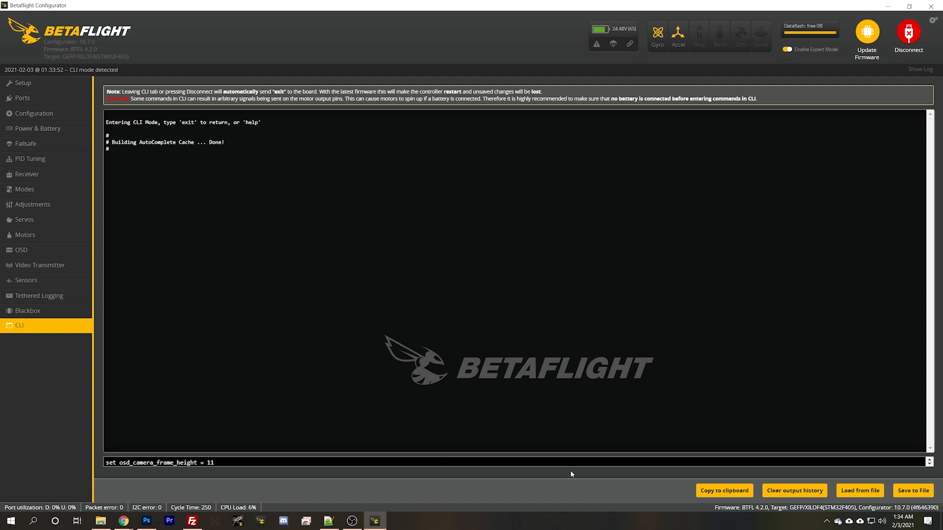
{"action": "key", "text": "Return"}
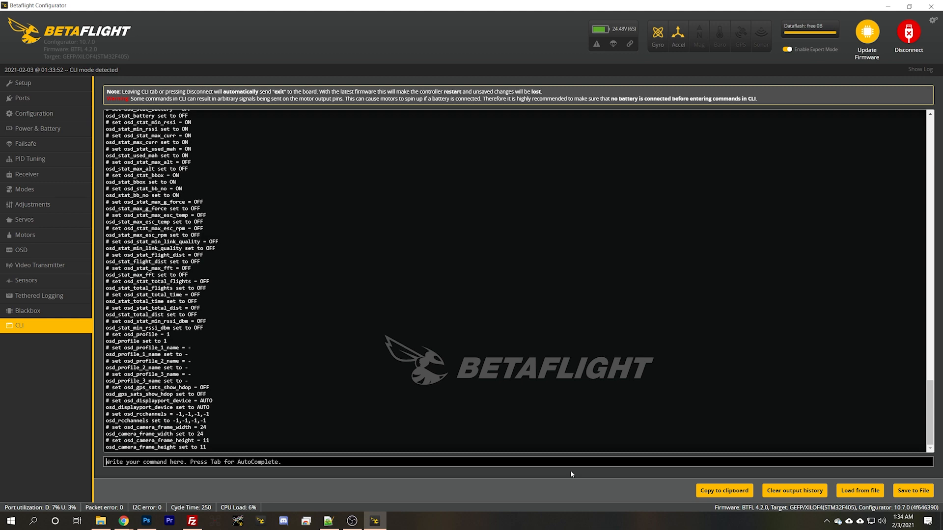
{"action": "key", "text": "Return"}
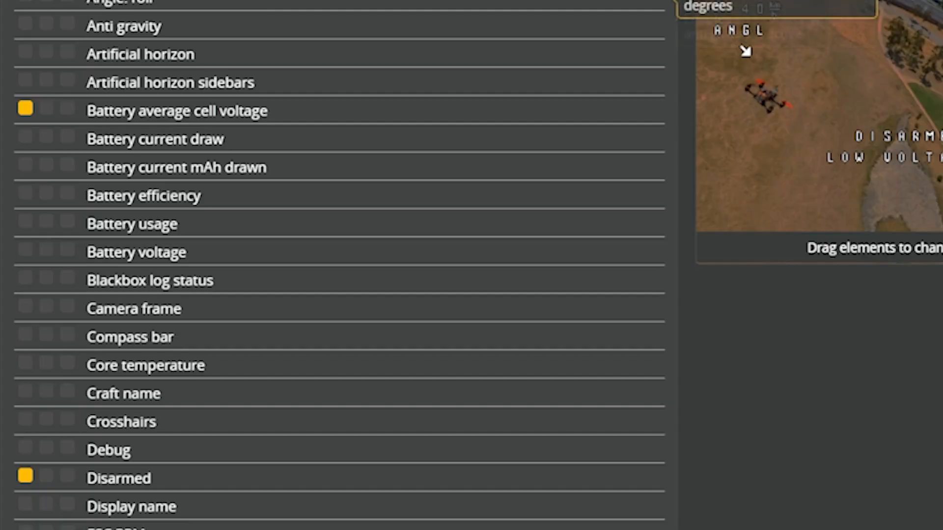
Turn off GPS longitude, GPS sats, GPS speed, Home direction and Home distance for OSD profile 1.
{"action": "scroll", "coordinate": [67, 309], "scroll_direction": "down", "scroll_amount": 6}
{"action": "scroll", "coordinate": [66, 307], "scroll_direction": "down", "scroll_amount": 2}
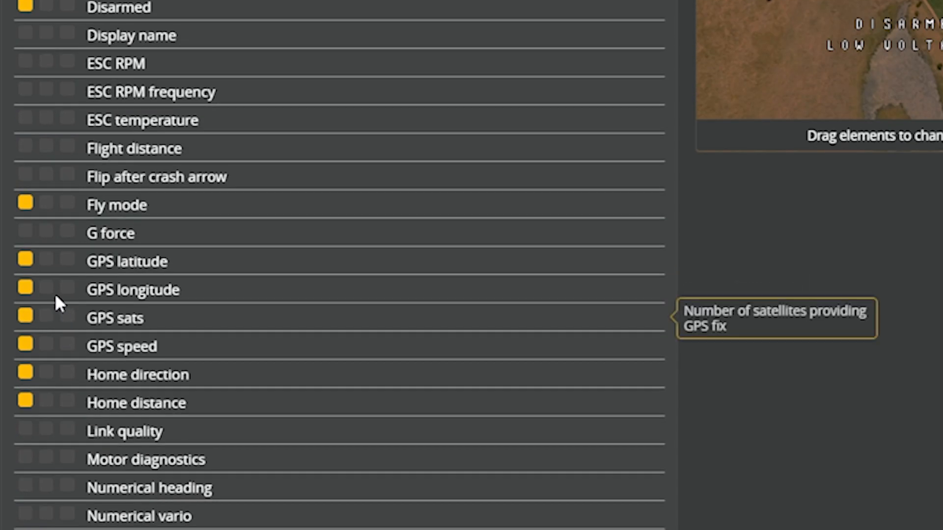
{"action": "left_click", "coordinate": [26, 317]}
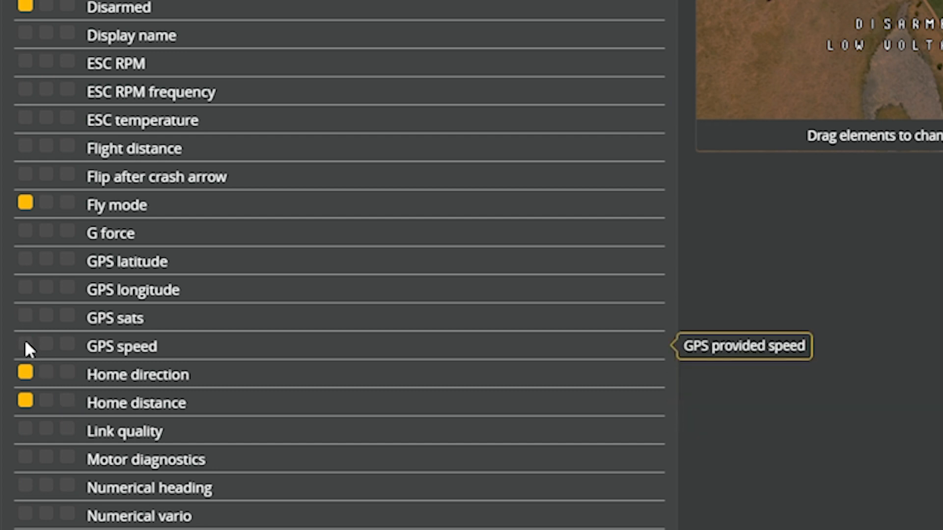
{"action": "left_click", "coordinate": [25, 373]}
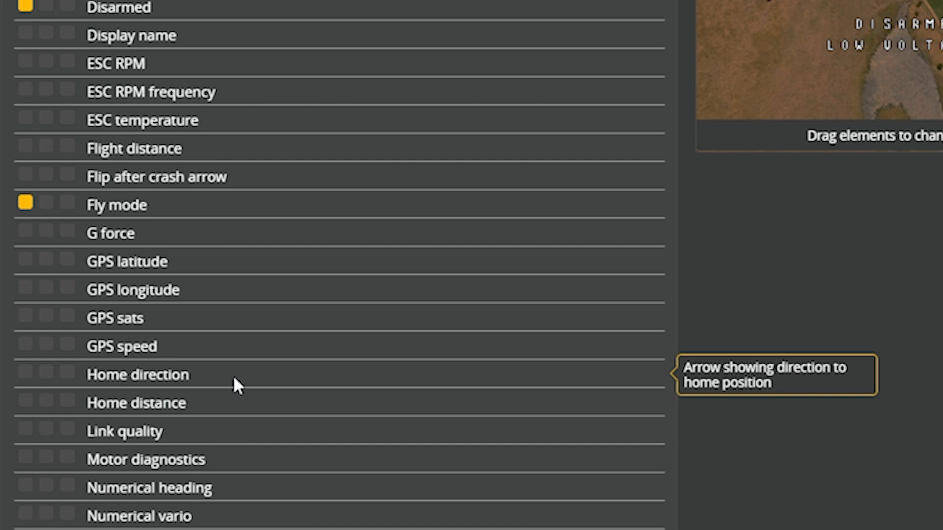
{"action": "scroll", "coordinate": [90, 407], "scroll_direction": "up", "scroll_amount": 12}
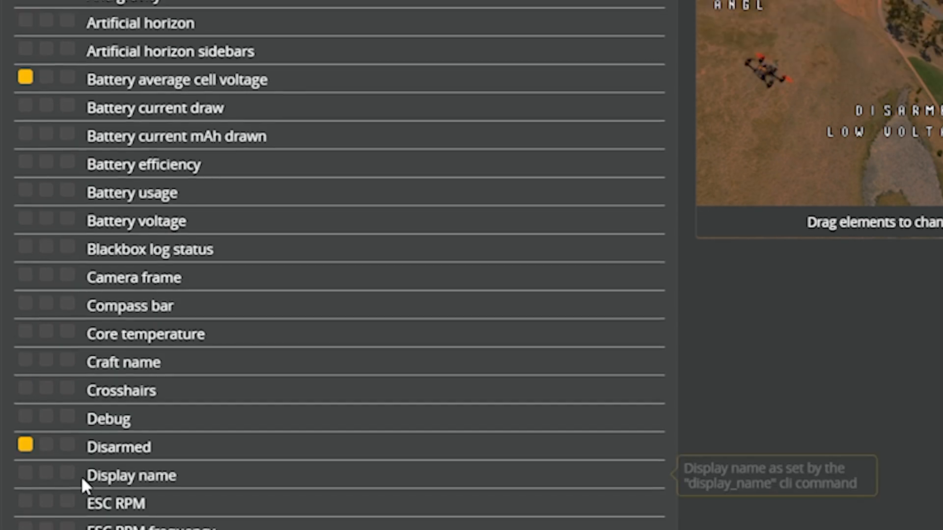